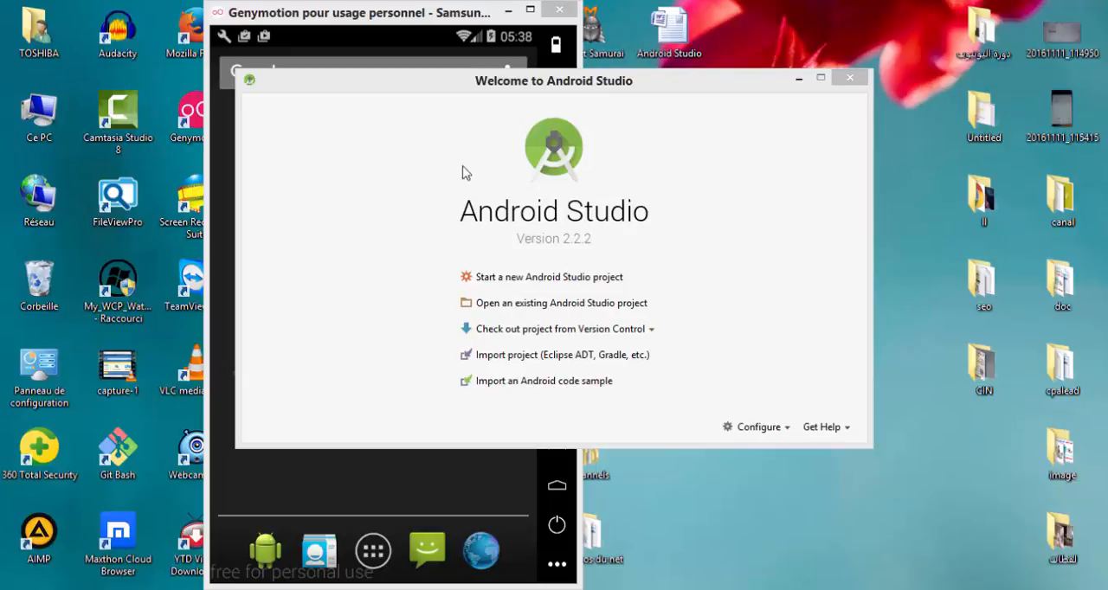
Start a new Android Studio project and name the application FirstApp.
drag(510, 83, 512, 91)
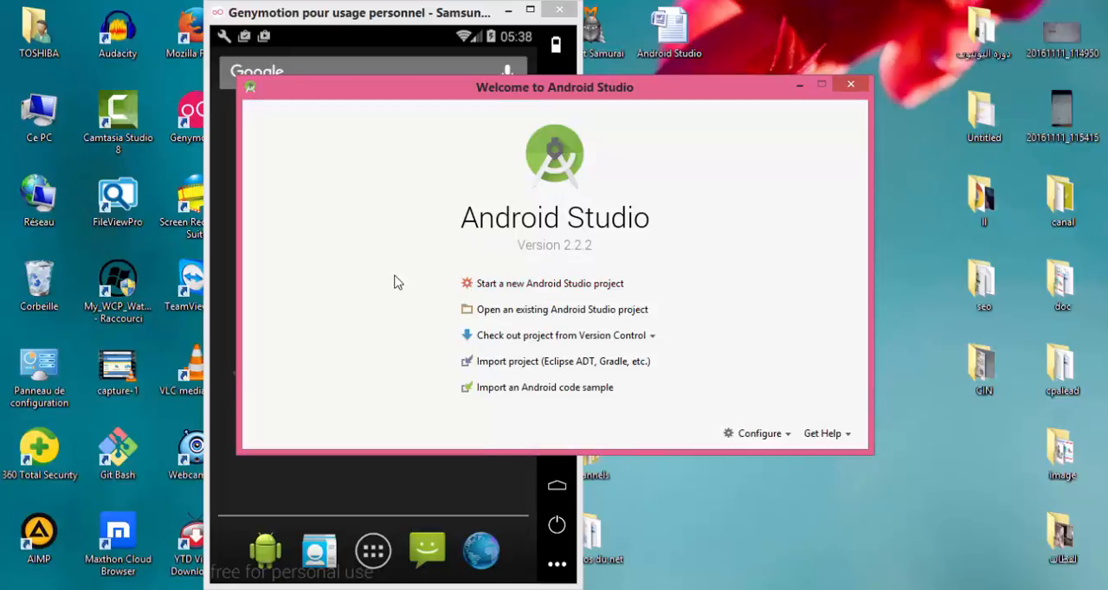
click(530, 291)
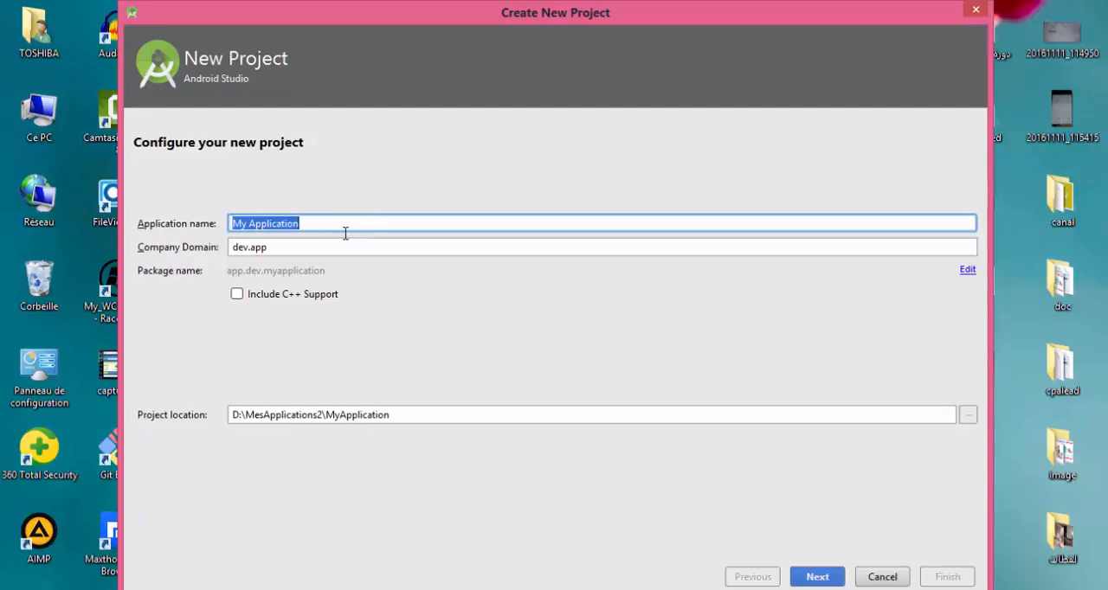
key(BackSpace)
text(FirstA)
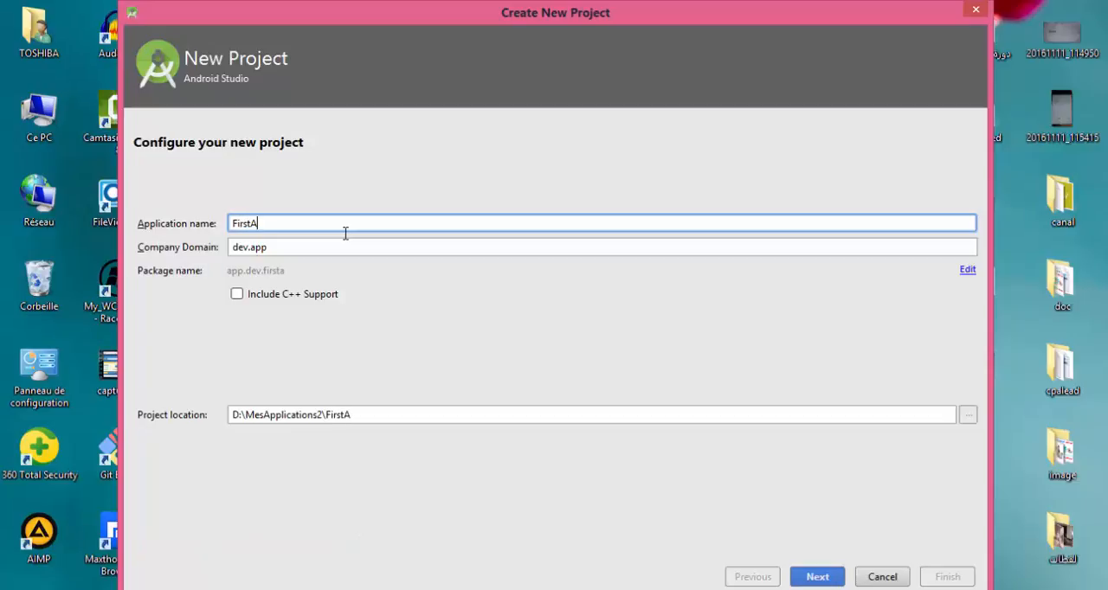
text(pp)
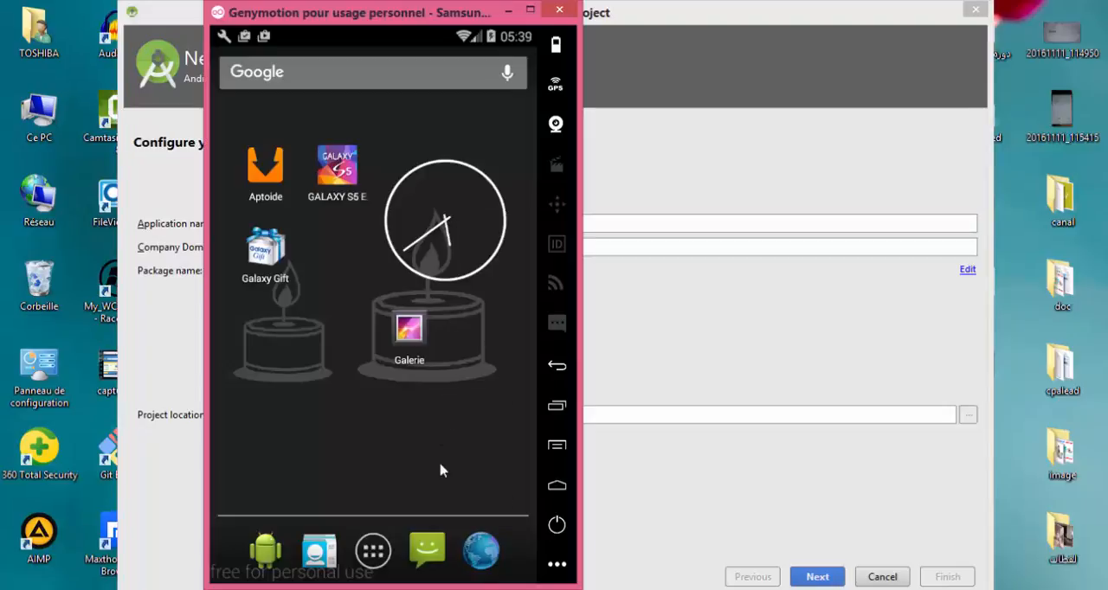
View the installed ListViewAvecSimpleAdapter app in the Genymotion emulator, including its title bar, and return to the new project setup.
click(373, 550)
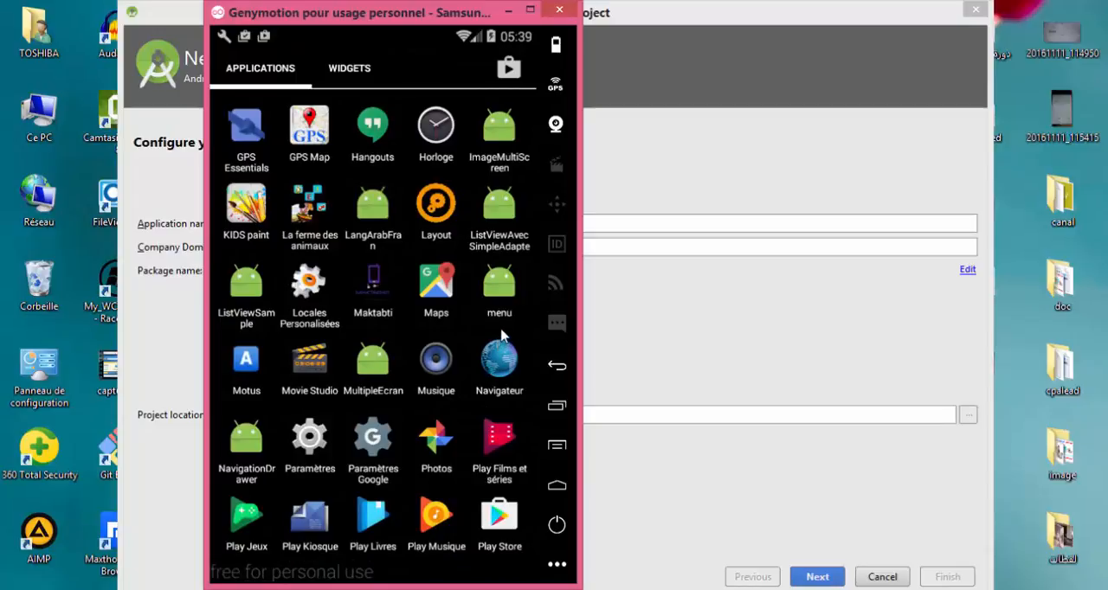
click(493, 220)
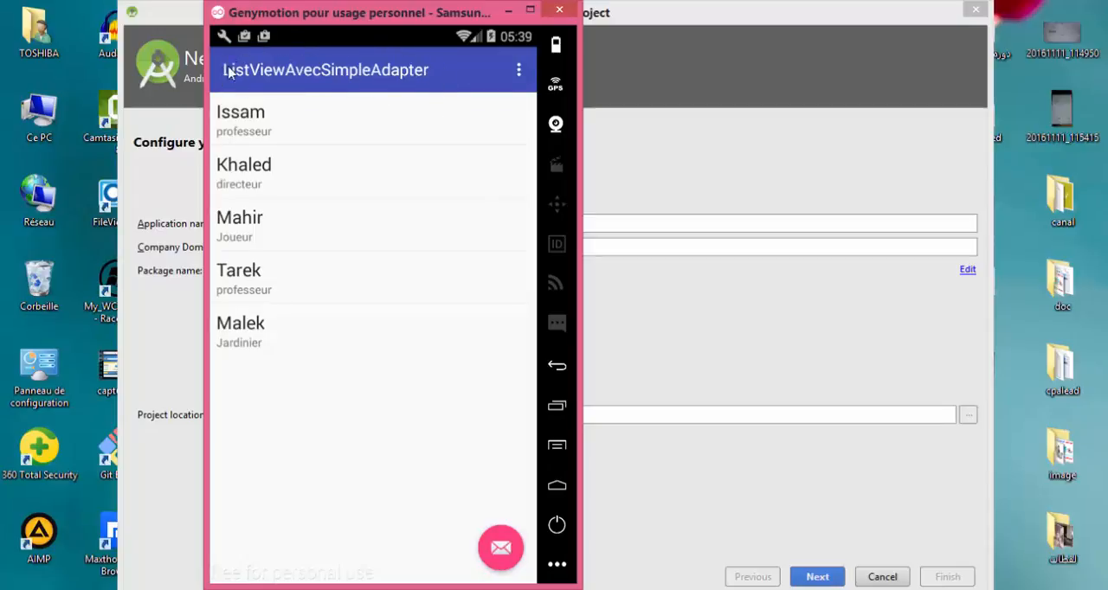
drag(296, 15, 619, 63)
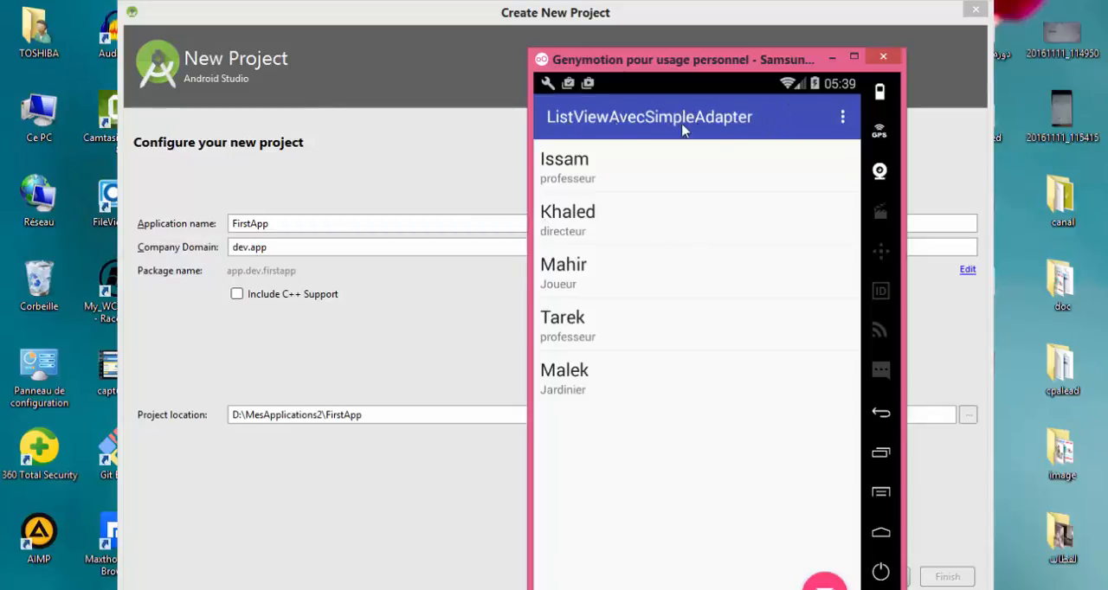
click(435, 144)
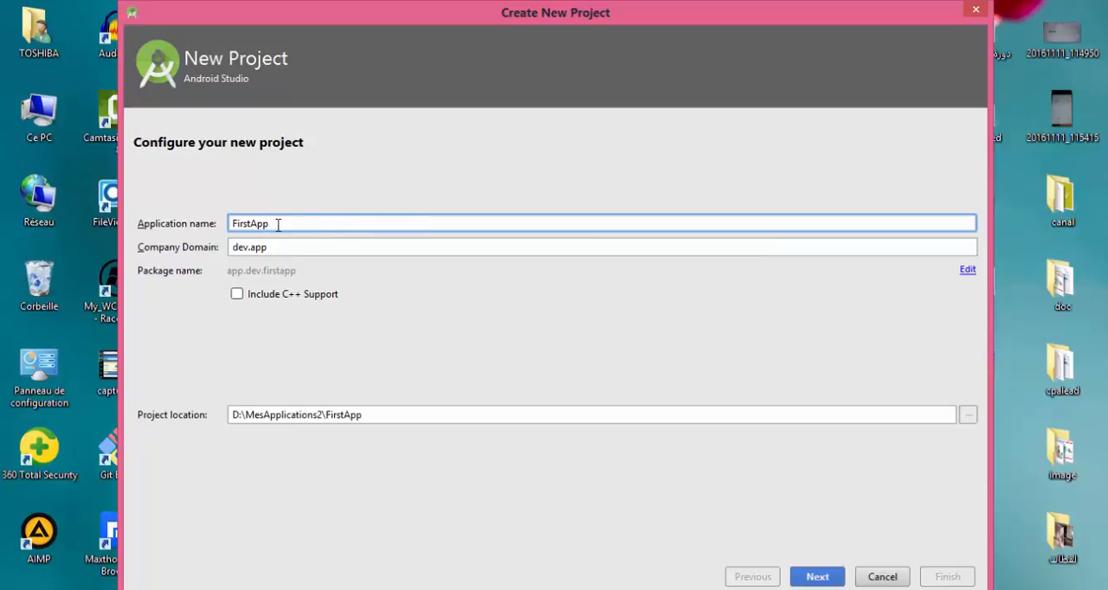
drag(272, 224, 232, 224)
click(249, 226)
click(274, 223)
drag(273, 223, 236, 224)
click(259, 227)
Replace the company domain with the sample ident.ident.ident.
double_click(267, 248)
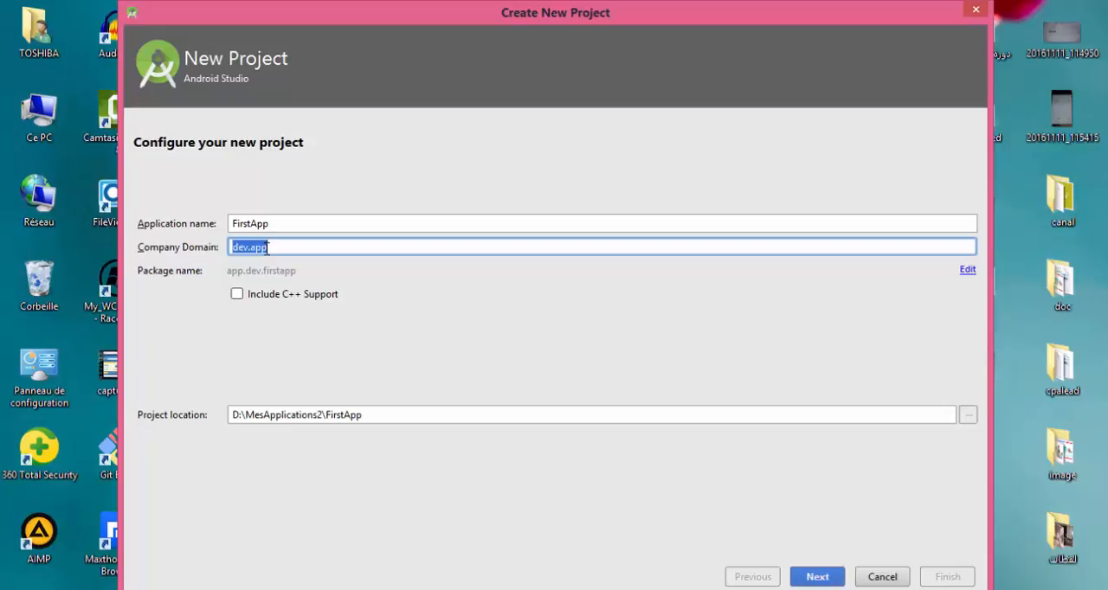
key(BackSpace)
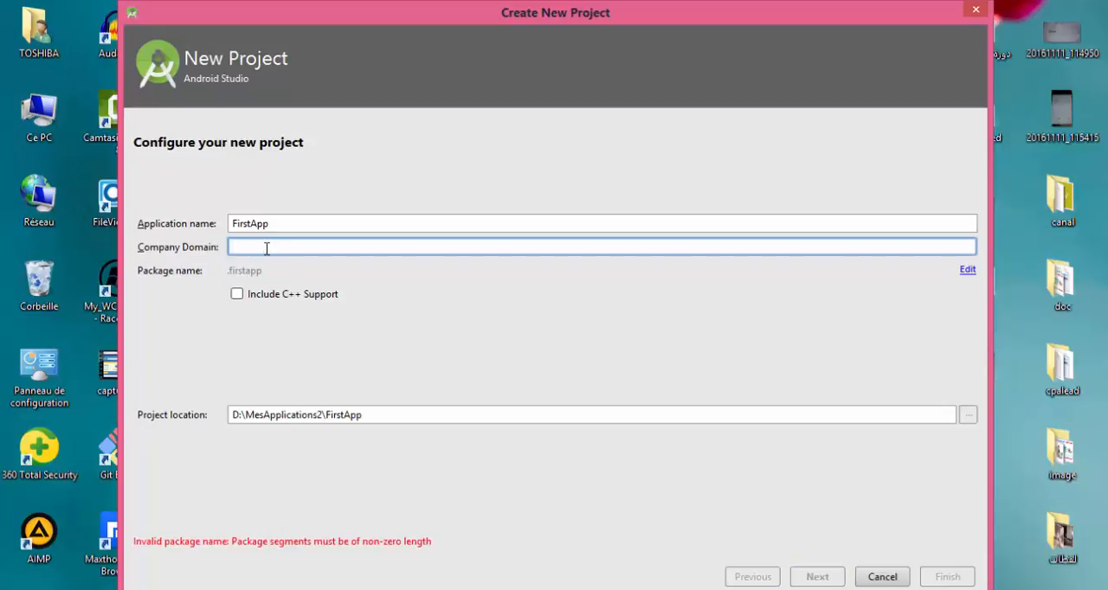
text(ident)
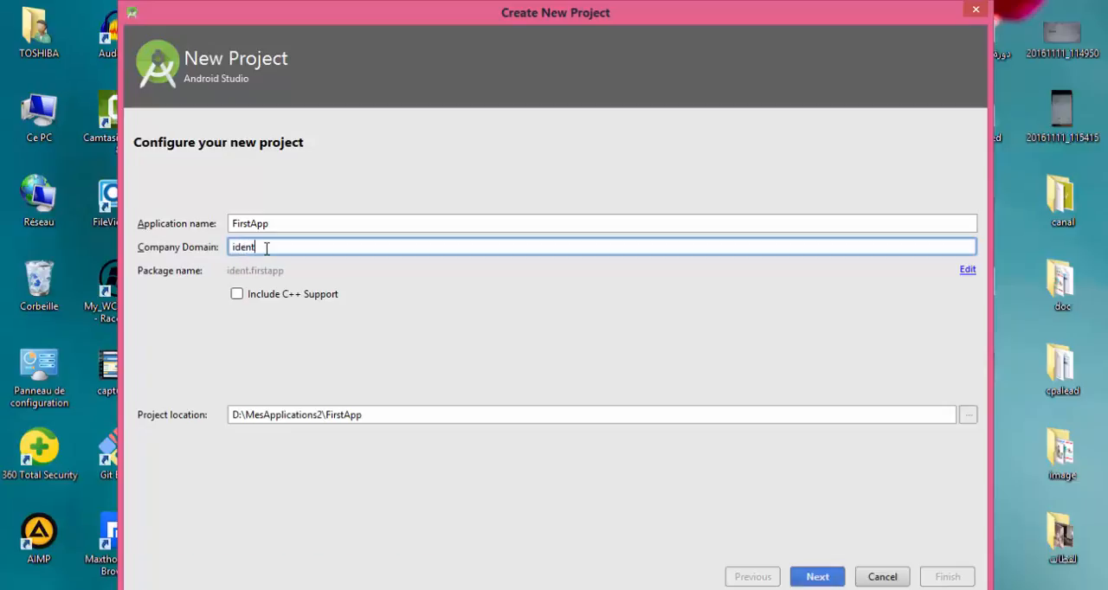
text(.ident.)
text(iden)
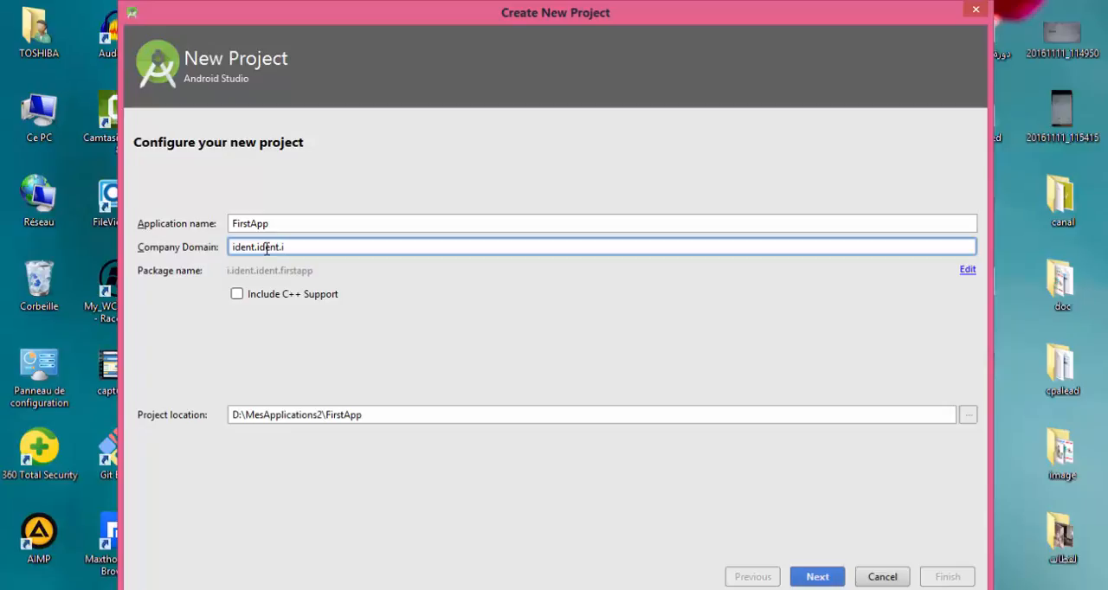
text(t)
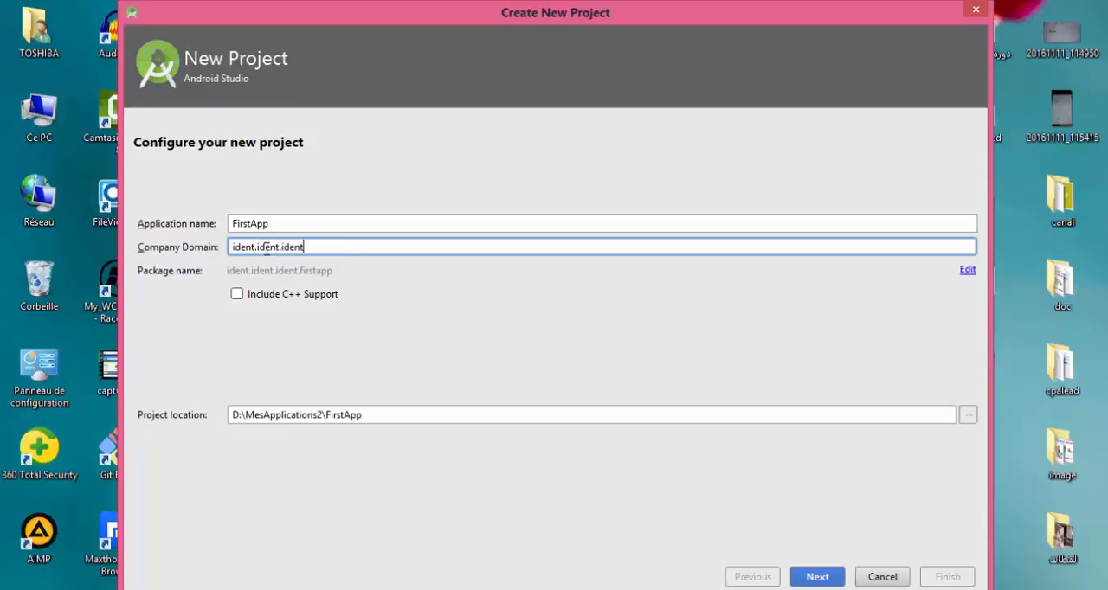
double_click(237, 247)
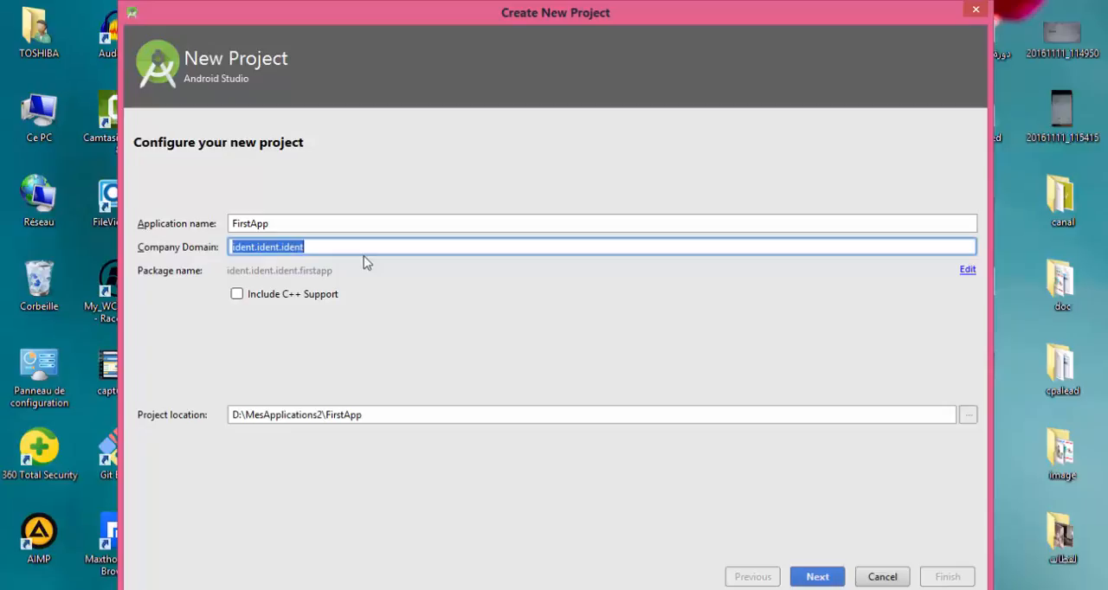
Set the company domain to dev.info.
click(313, 250)
key(BackSpace)
key(BackSpace)
key(BackSpace)
key(BackSpace)
key(BackSpace)
key(BackSpace)
key(BackSpace)
key(BackSpace)
key(BackSpace)
key(BackSpace)
key(BackSpace)
key(BackSpace)
key(BackSpace)
key(BackSpace)
key(BackSpace)
key(BackSpace)
key(BackSpace)
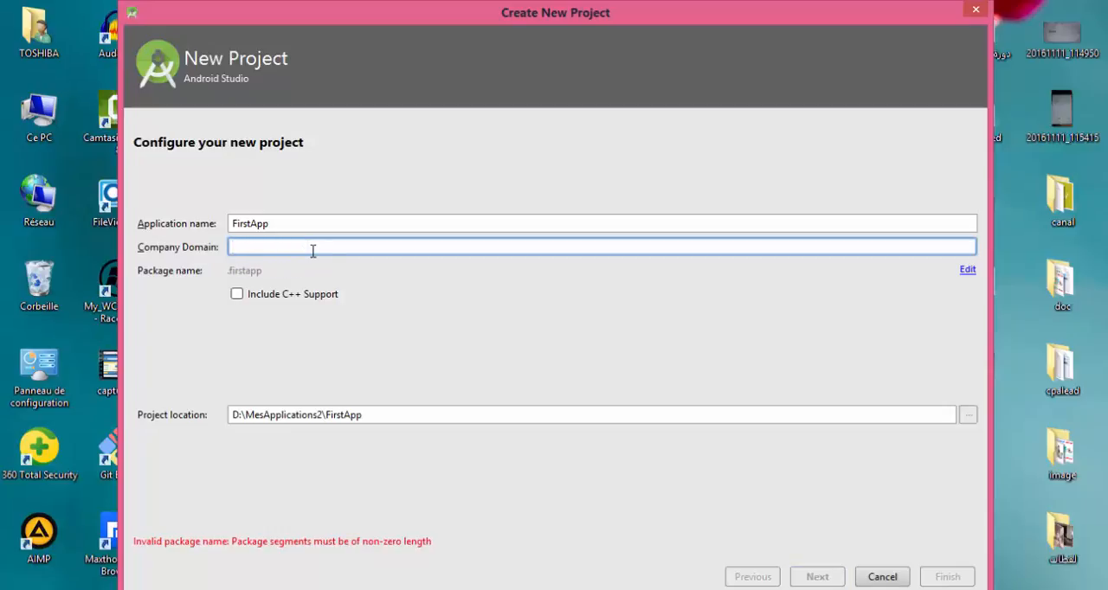
text(dev.info)
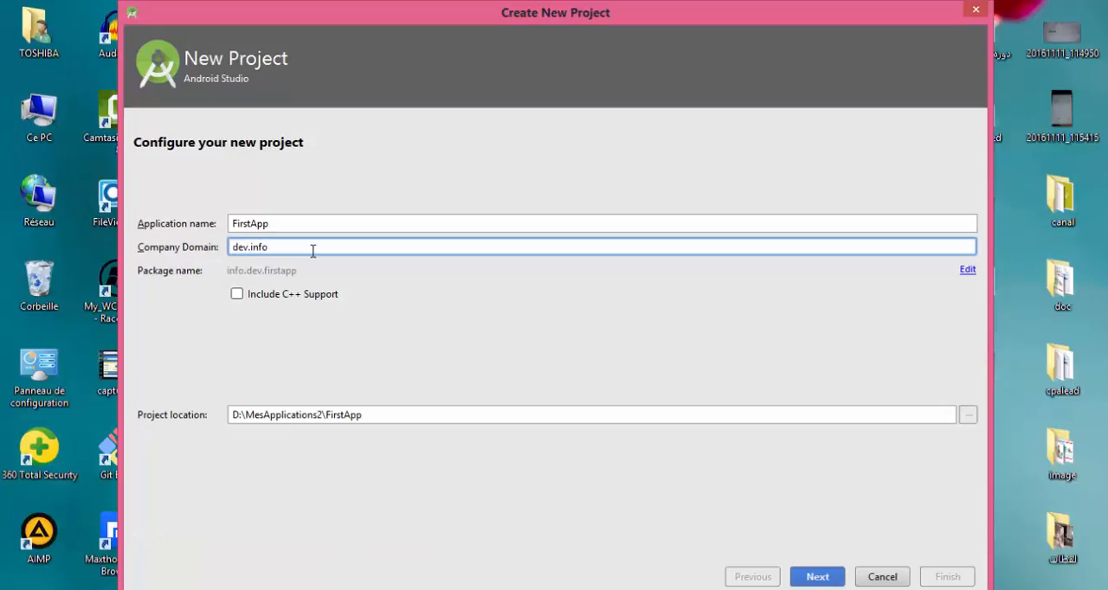
double_click(254, 251)
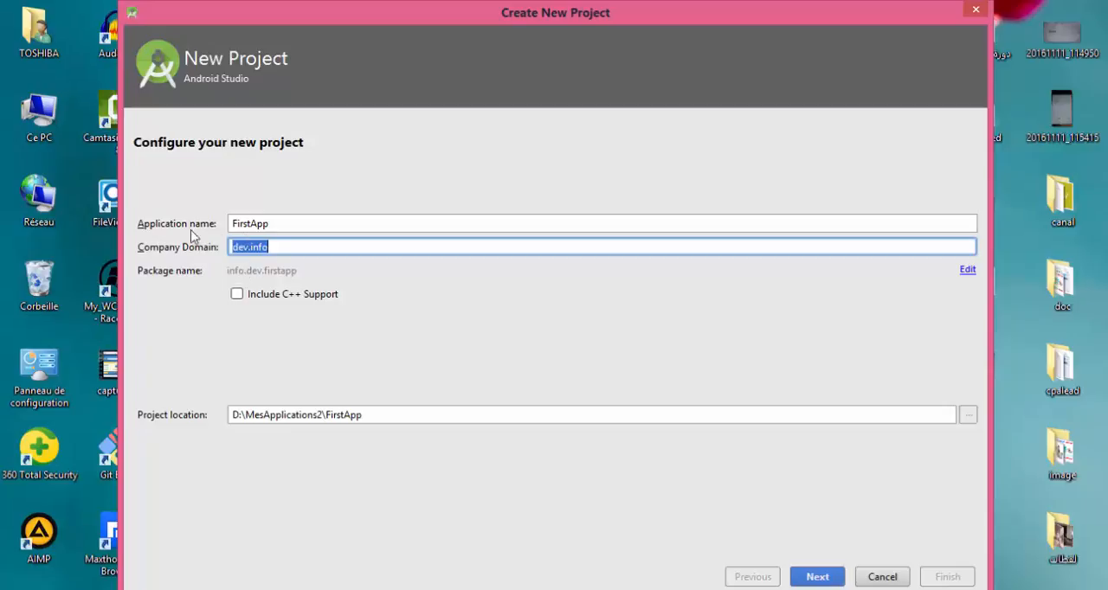
click(255, 223)
double_click(255, 223)
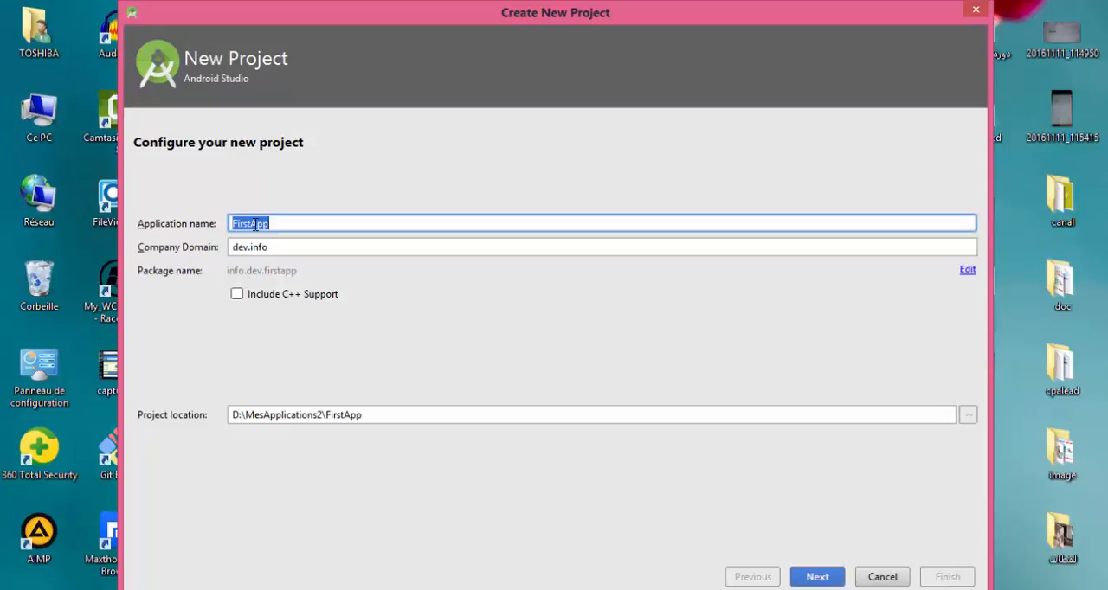
double_click(257, 243)
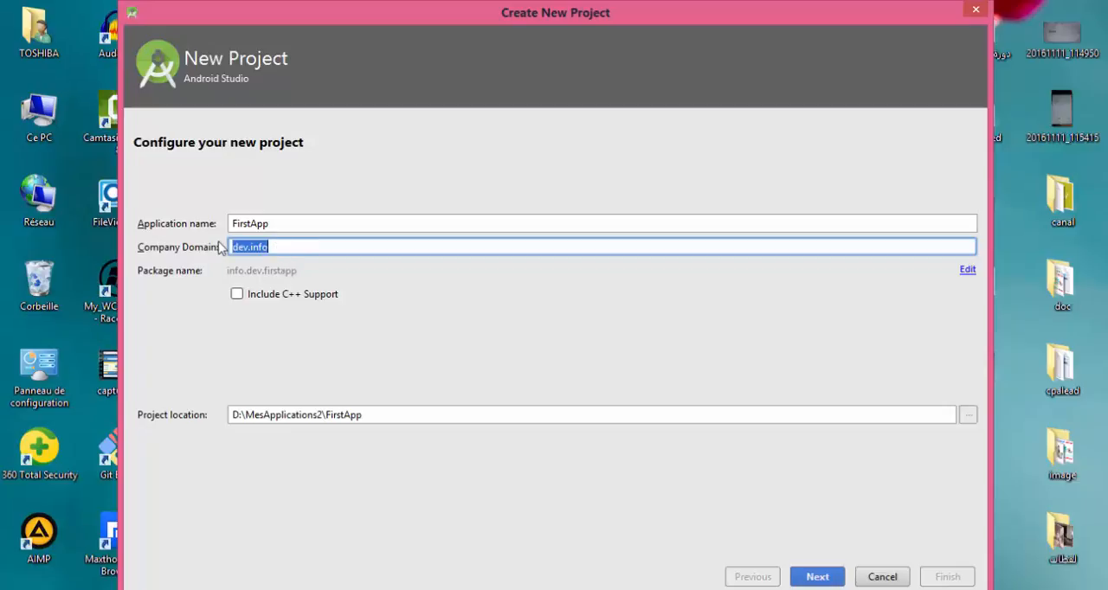
double_click(253, 249)
Try extending the company domain dev.info with a third segment.
click(267, 248)
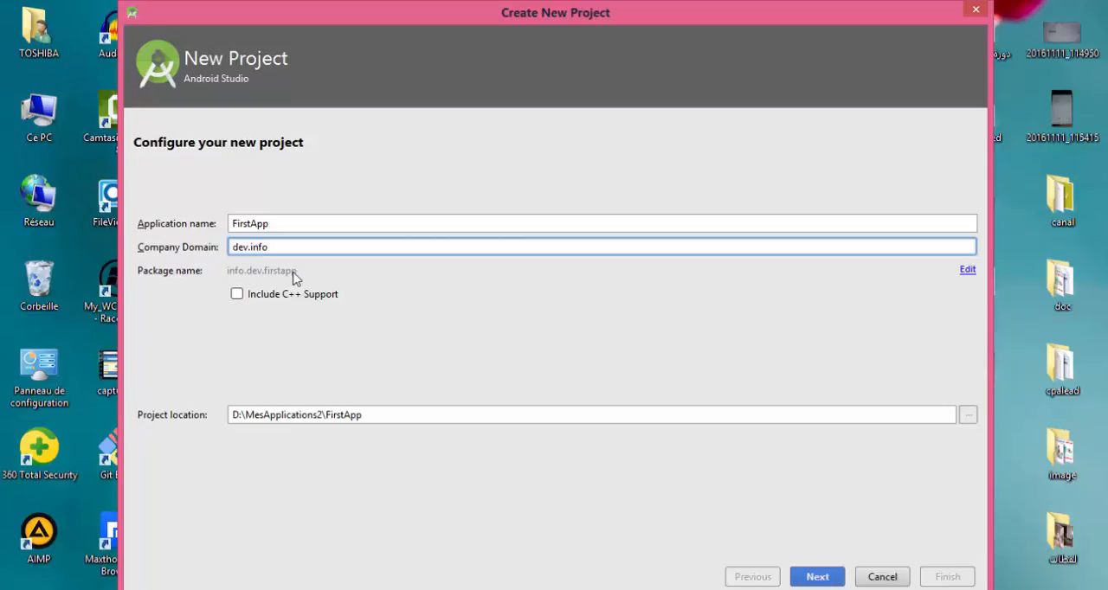
text(.)
text(kamel)
key(BackSpace)
key(BackSpace)
key(BackSpace)
key(BackSpace)
key(BackSpace)
key(BackSpace)
double_click(259, 222)
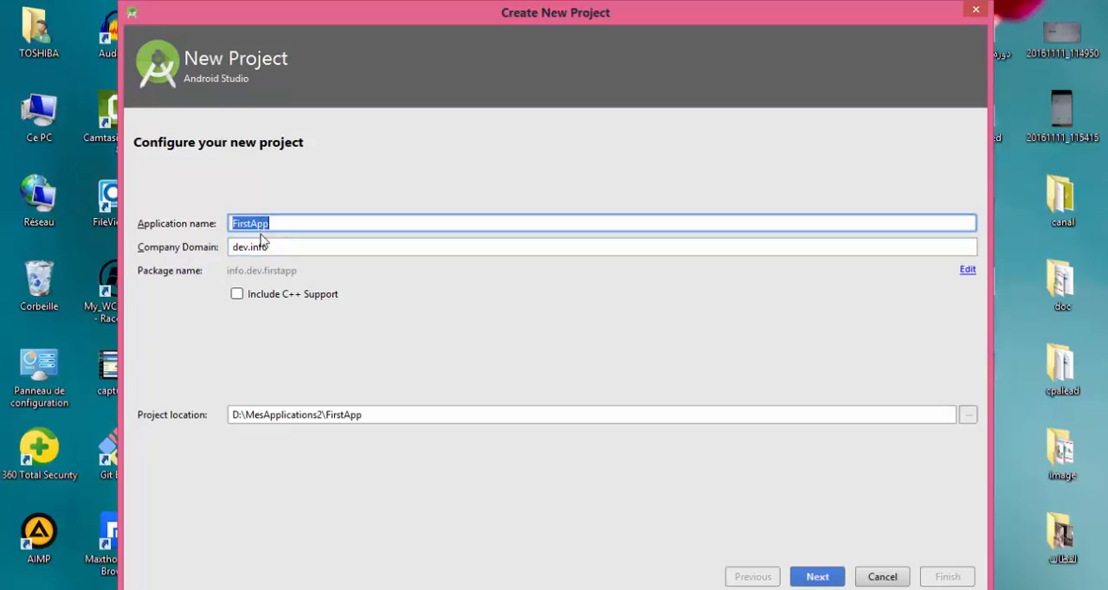
double_click(261, 245)
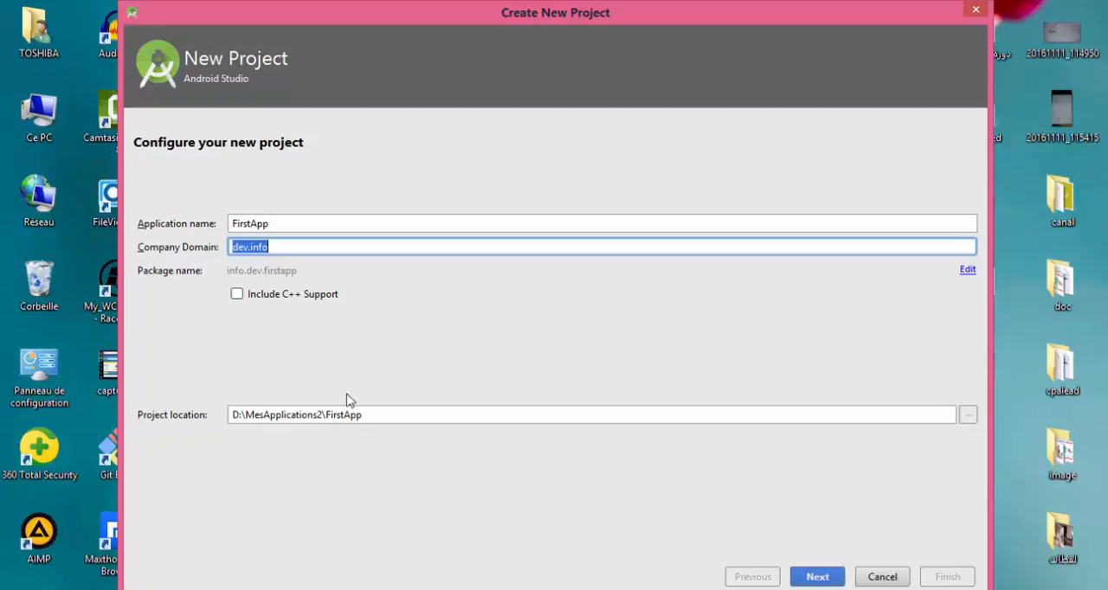
Browse for the project location and create a new folder named Mesapplications on the D:\ drive.
click(970, 416)
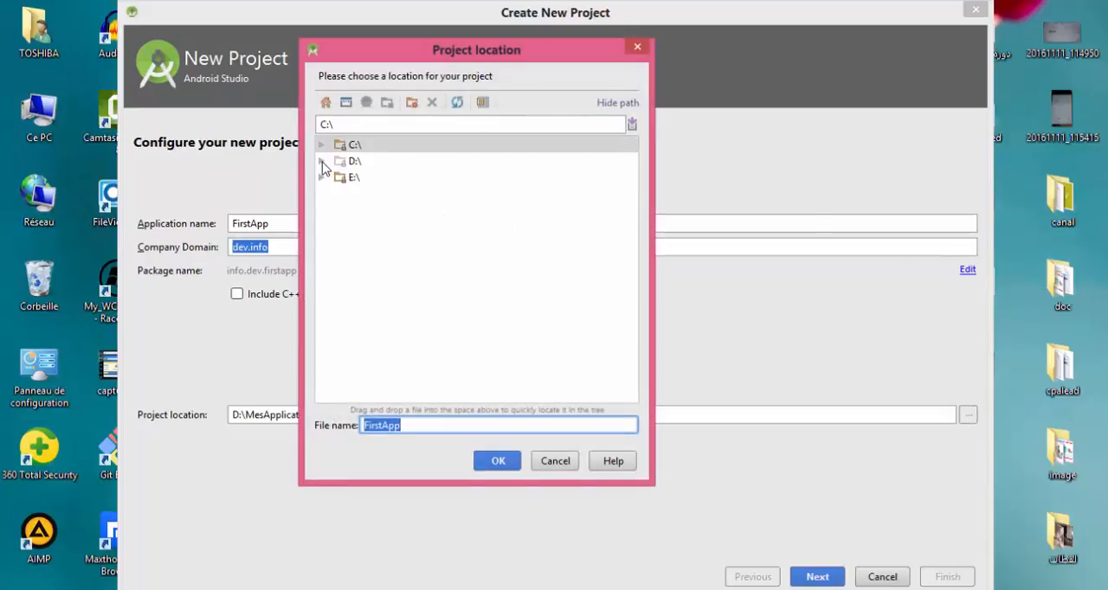
click(321, 162)
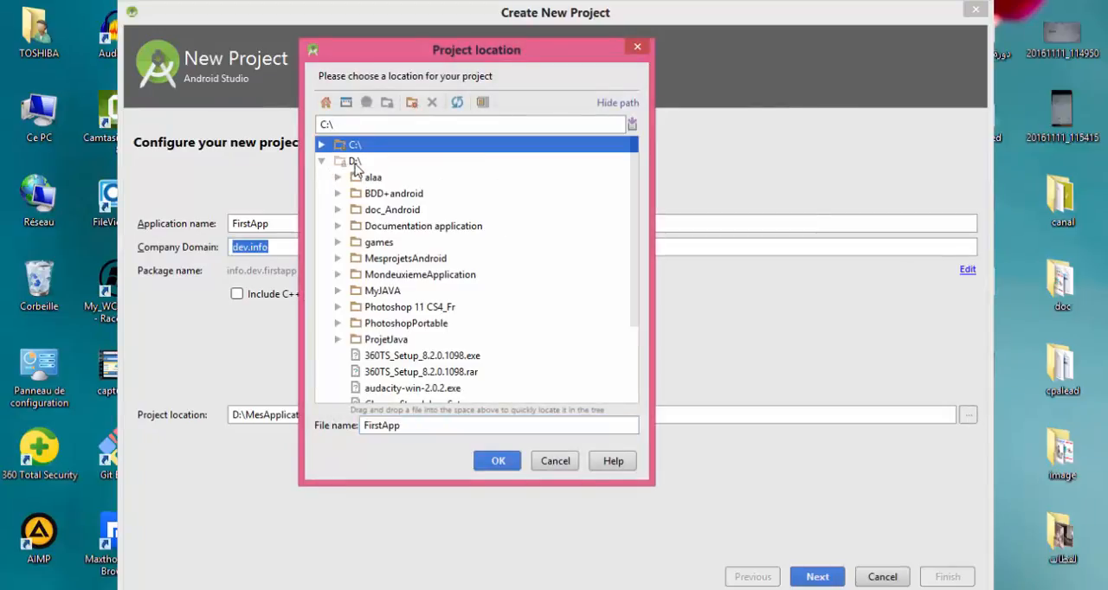
click(353, 162)
click(412, 103)
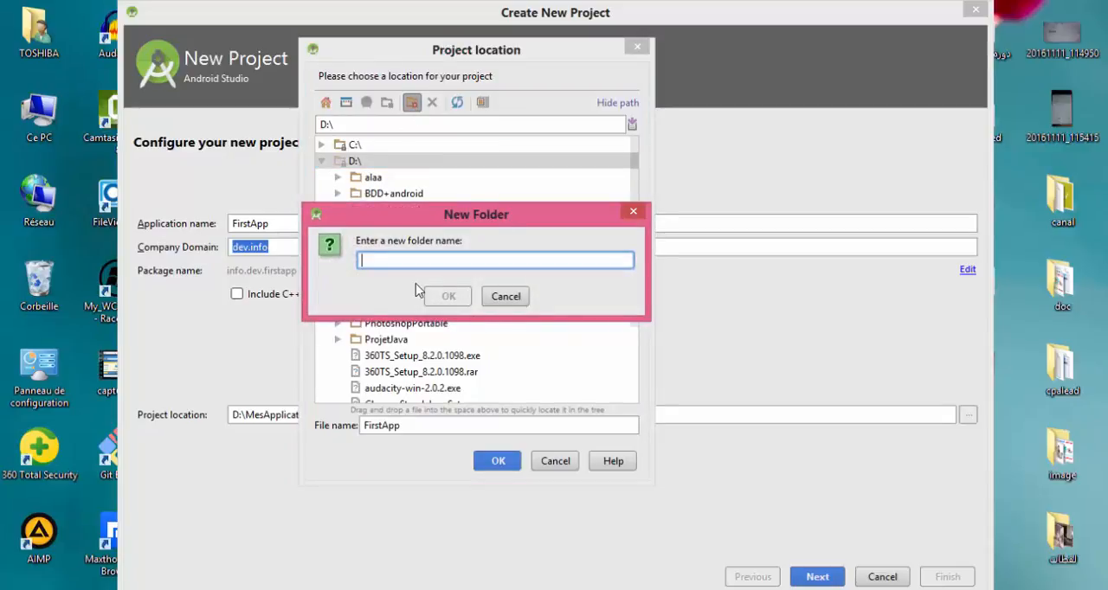
text(Mesapp)
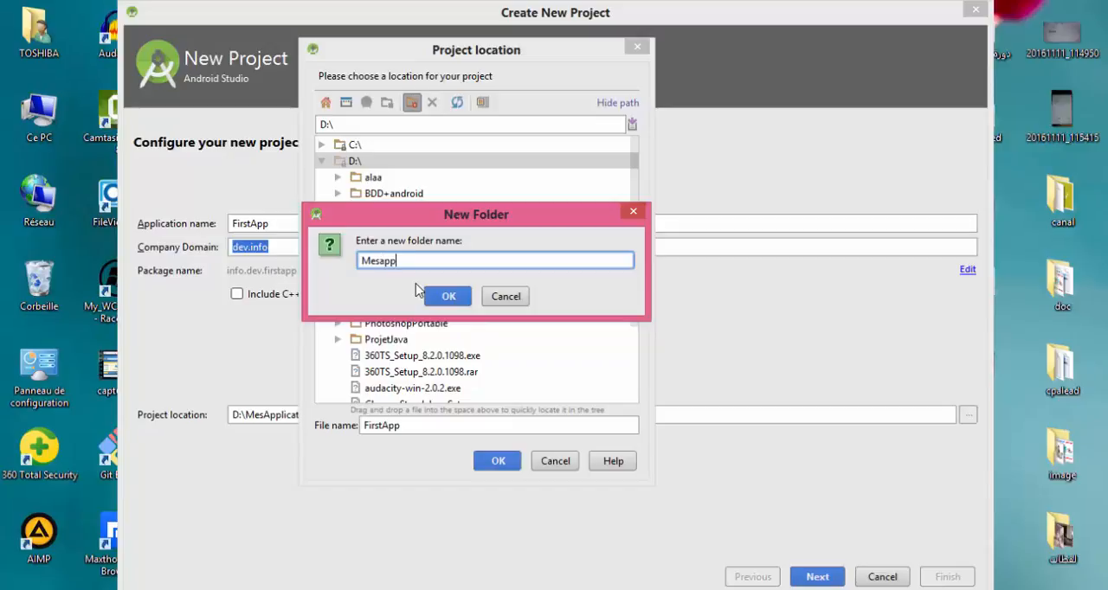
text(lications)
click(447, 298)
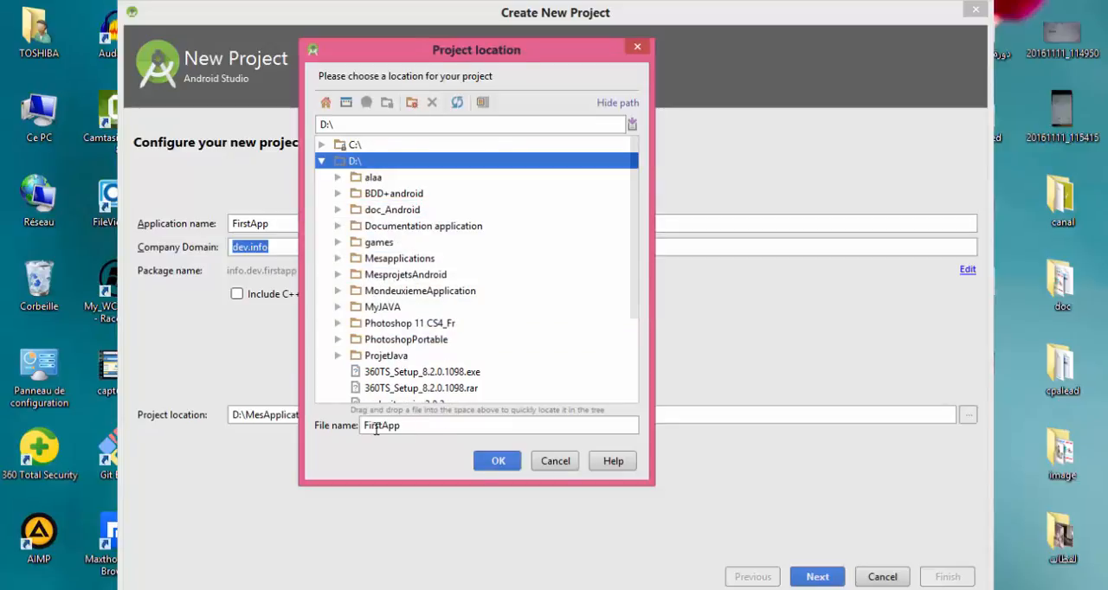
Set the project location to D:\Mesapplications\FirstApp and continue to the target devices settings.
drag(404, 425, 353, 426)
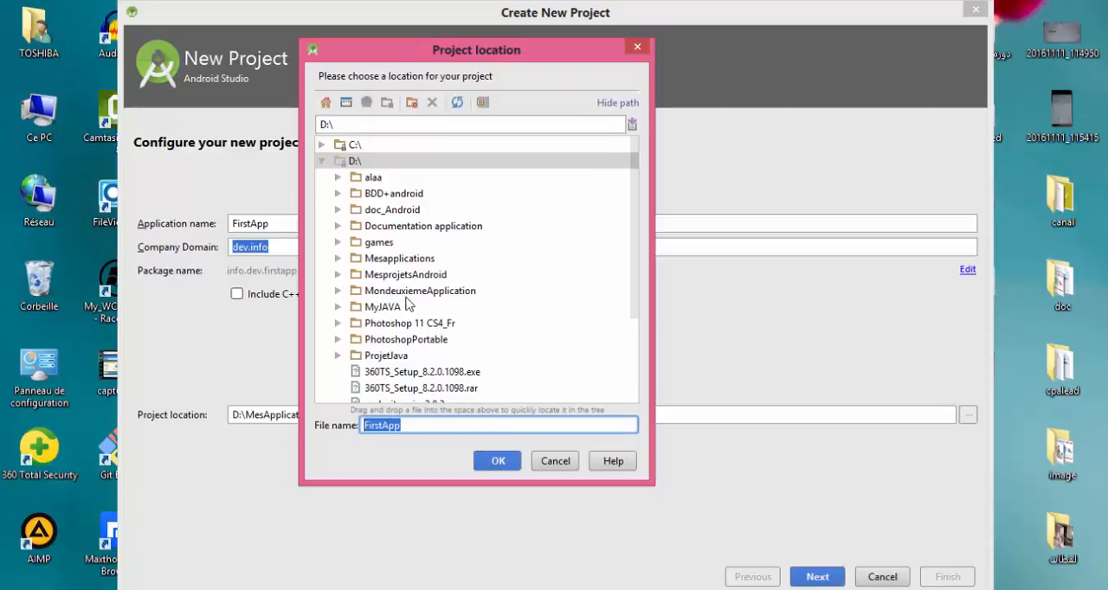
click(396, 262)
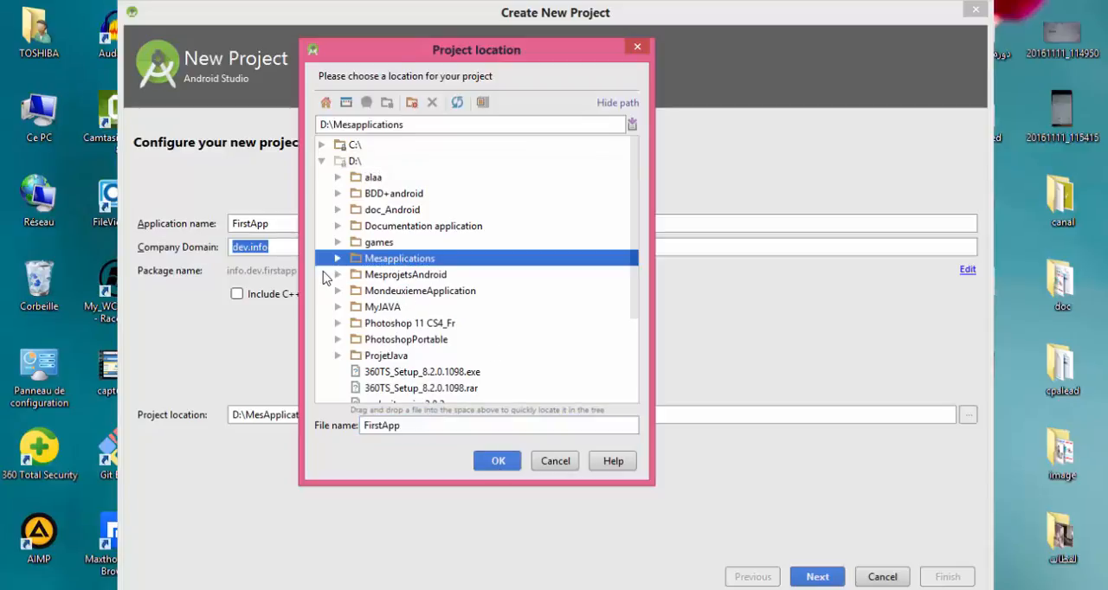
click(500, 463)
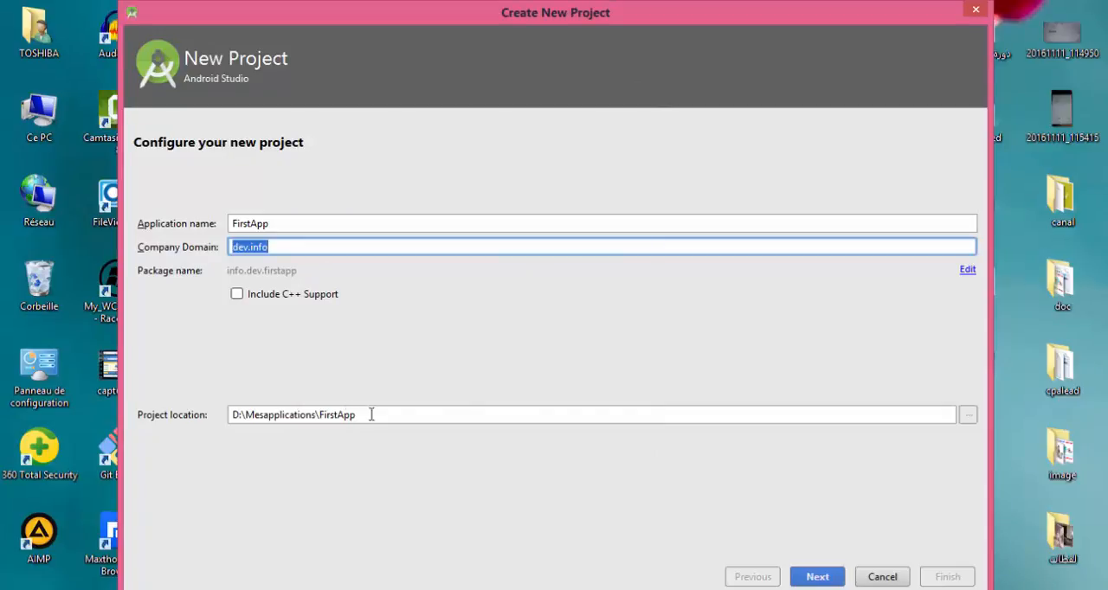
click(817, 577)
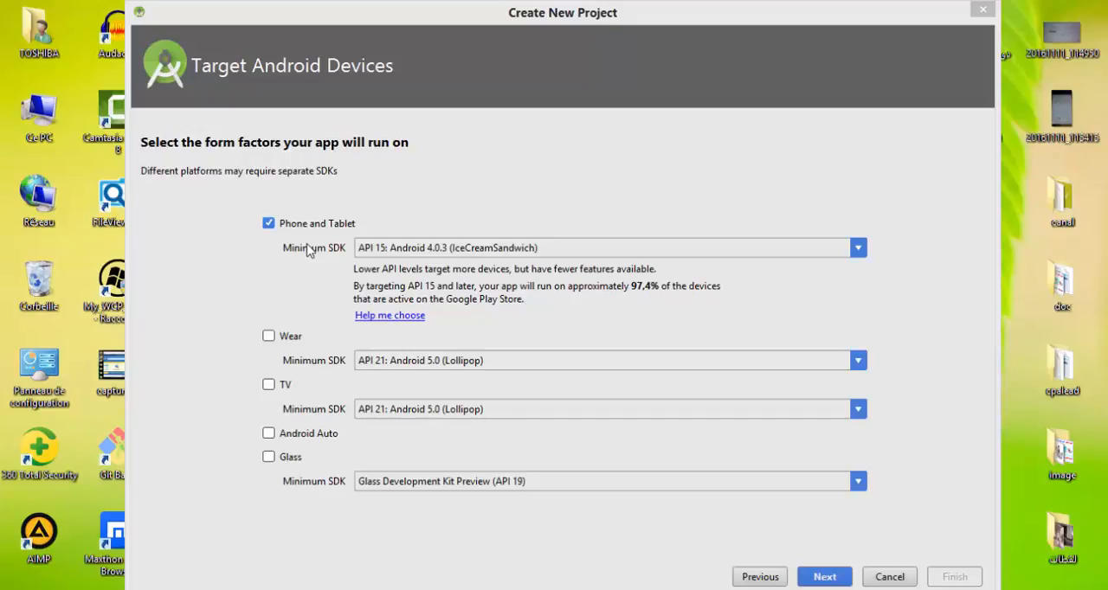
Examine the Android API levels offered as minimum SDK for Phone and Tablet.
click(417, 248)
scroll(394, 282, up, 2)
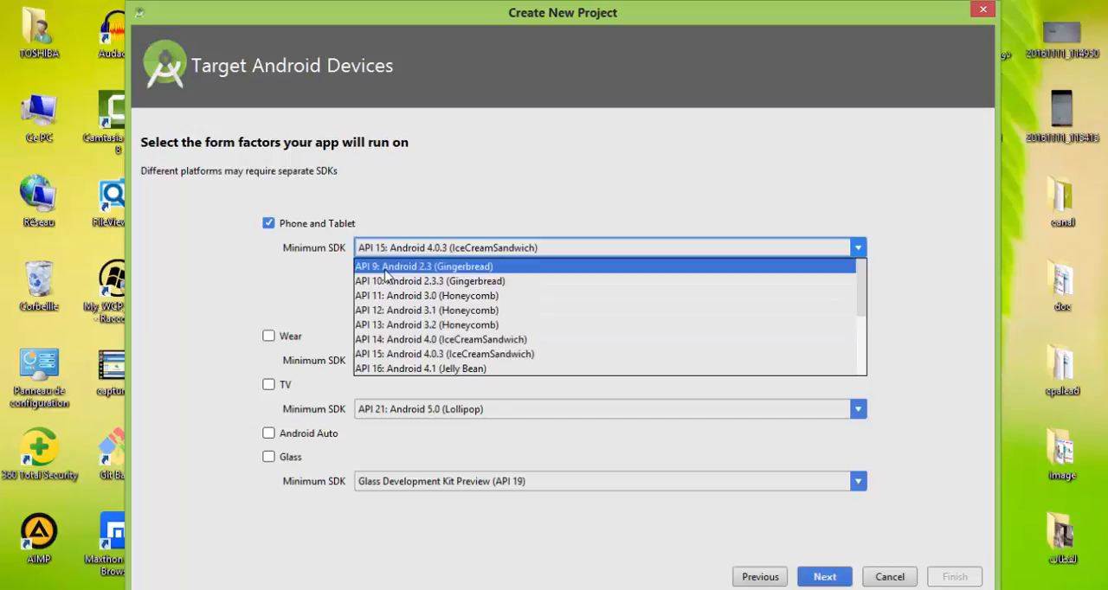
scroll(389, 286, down, 3)
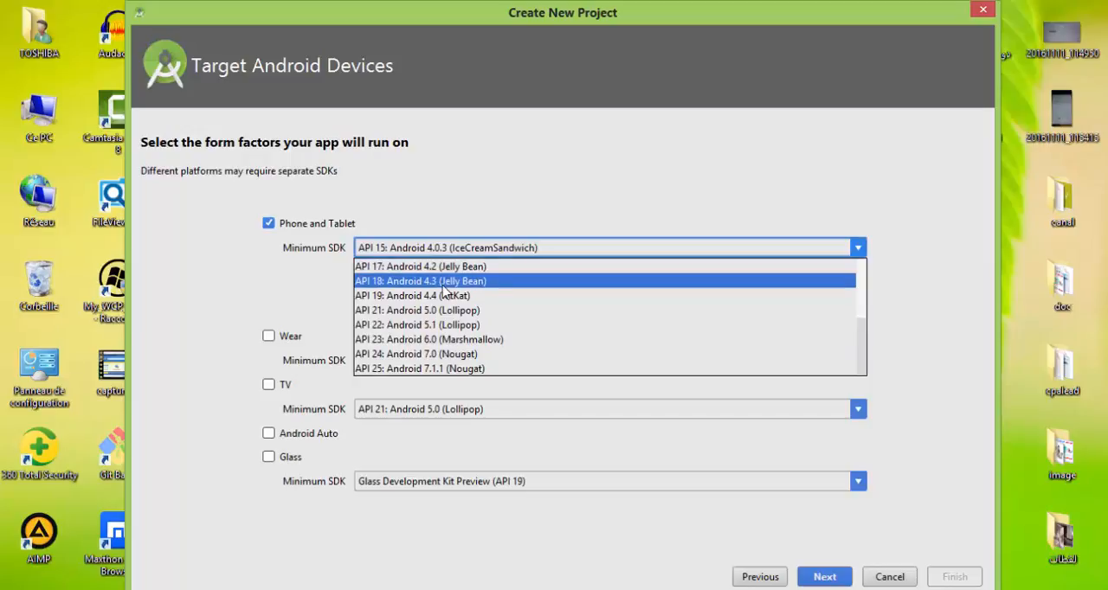
scroll(389, 277, up, 3)
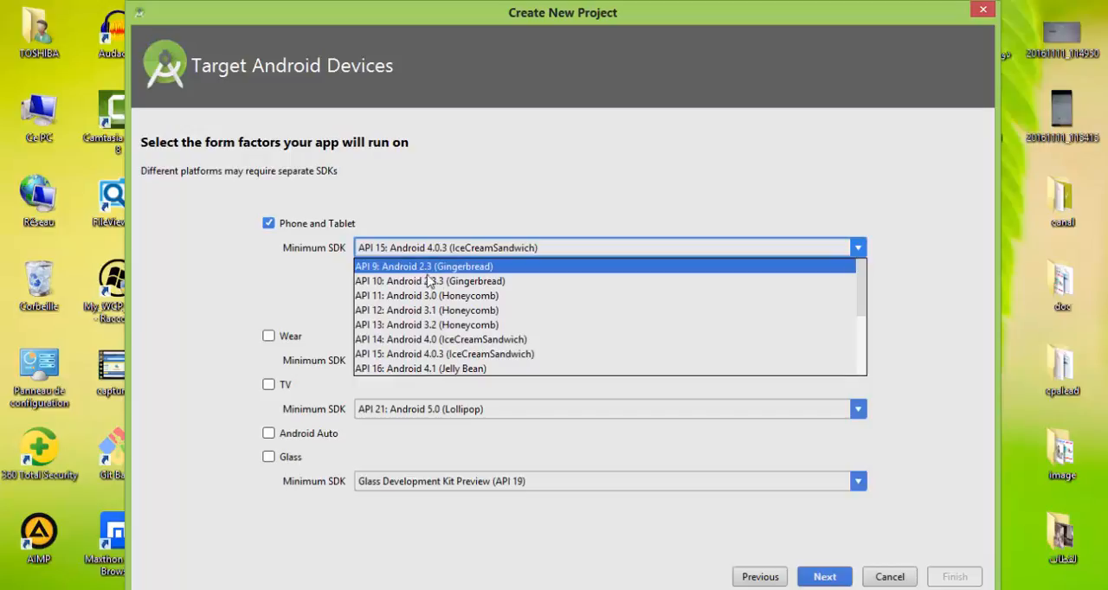
scroll(424, 277, down, 3)
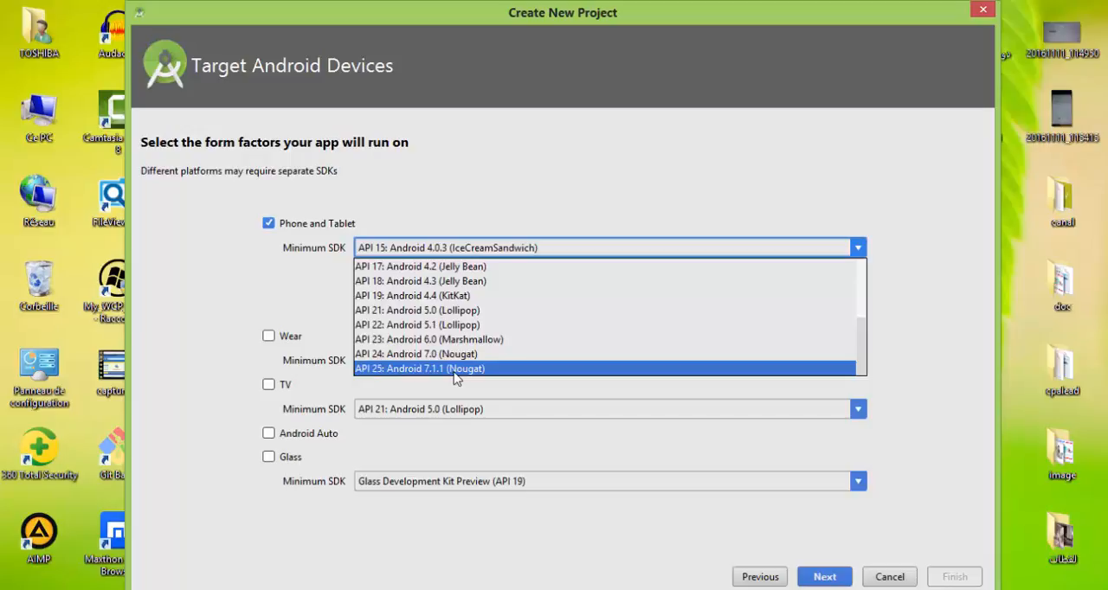
scroll(454, 374, up, 3)
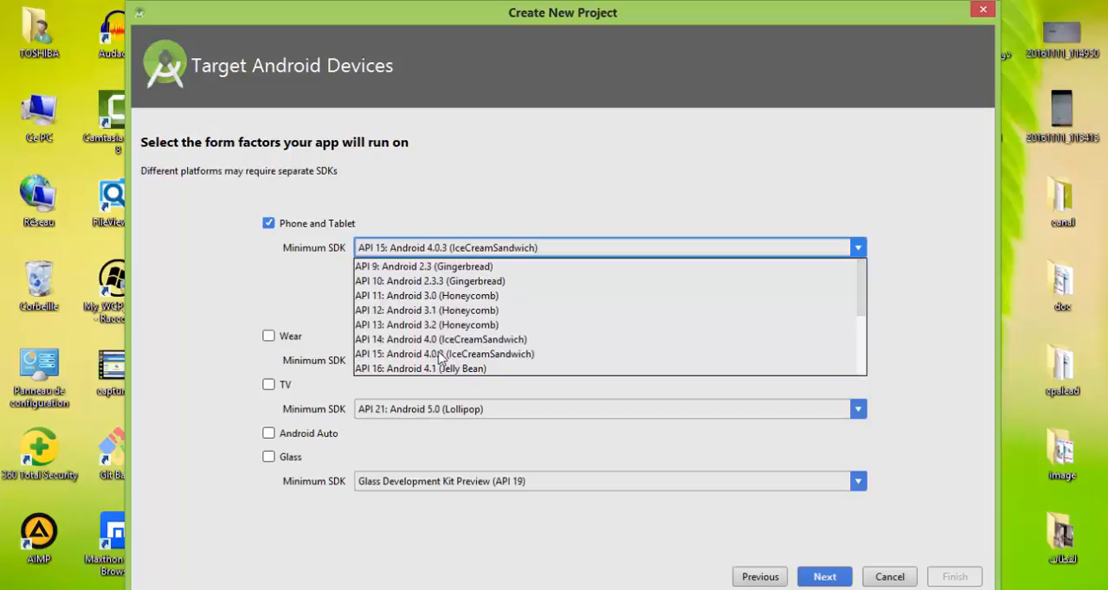
click(467, 187)
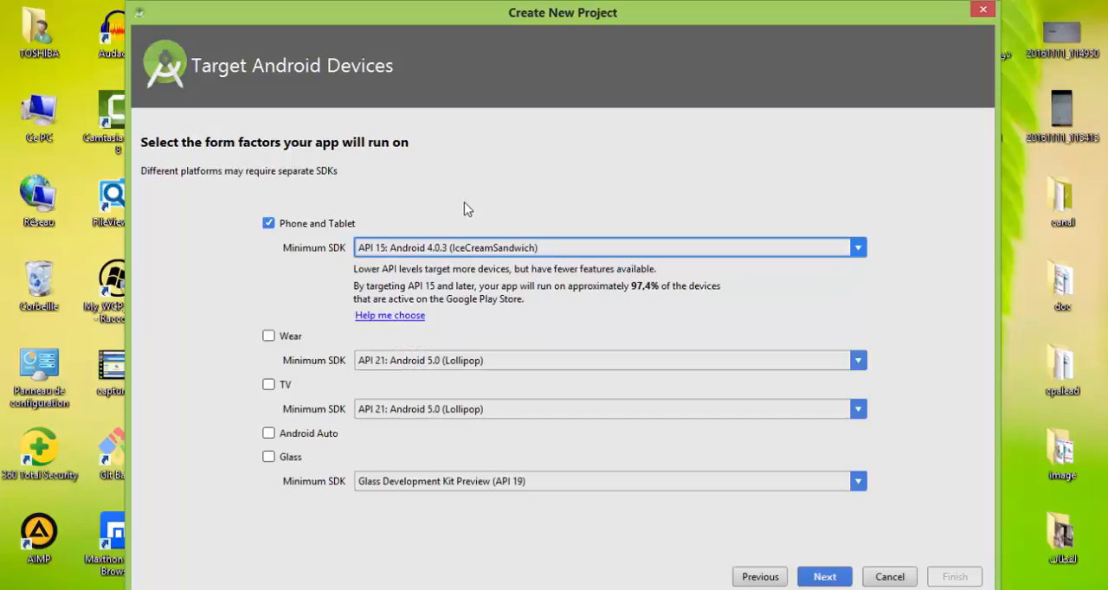
Try API 9: Android 2.3 (Gingerbread) as the Phone and Tablet minimum SDK and return to API 15: Android 4.0.3 (IceCreamSandwich).
click(423, 250)
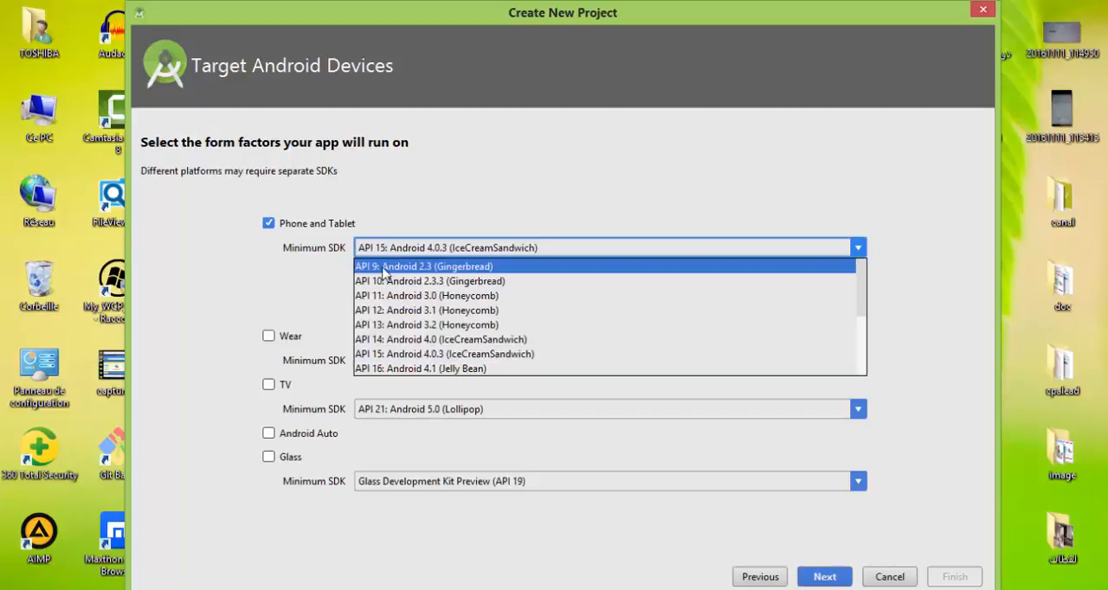
click(439, 268)
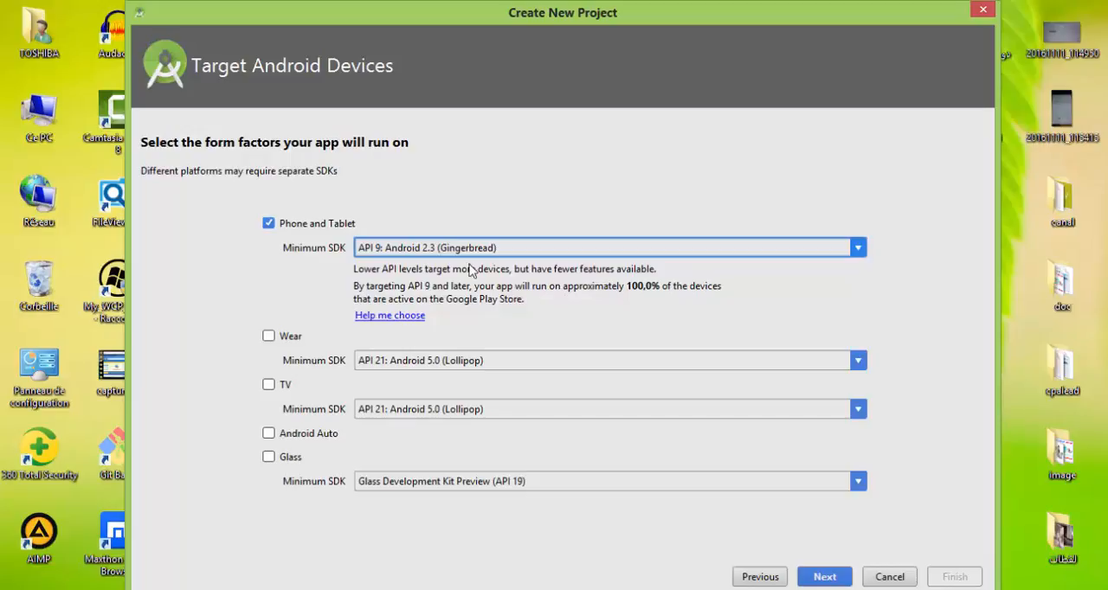
click(424, 251)
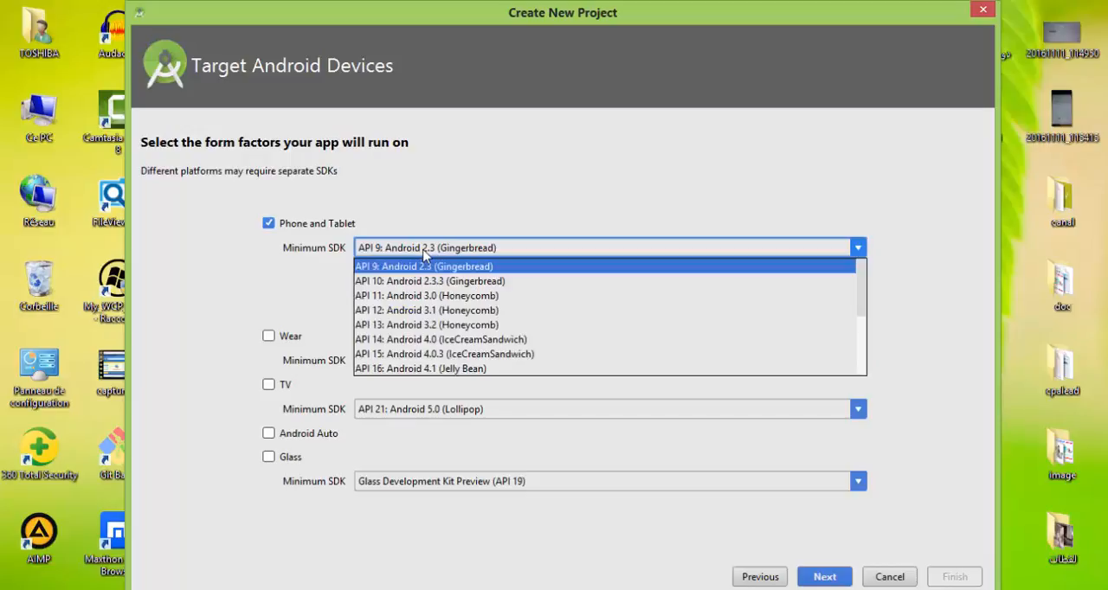
click(422, 355)
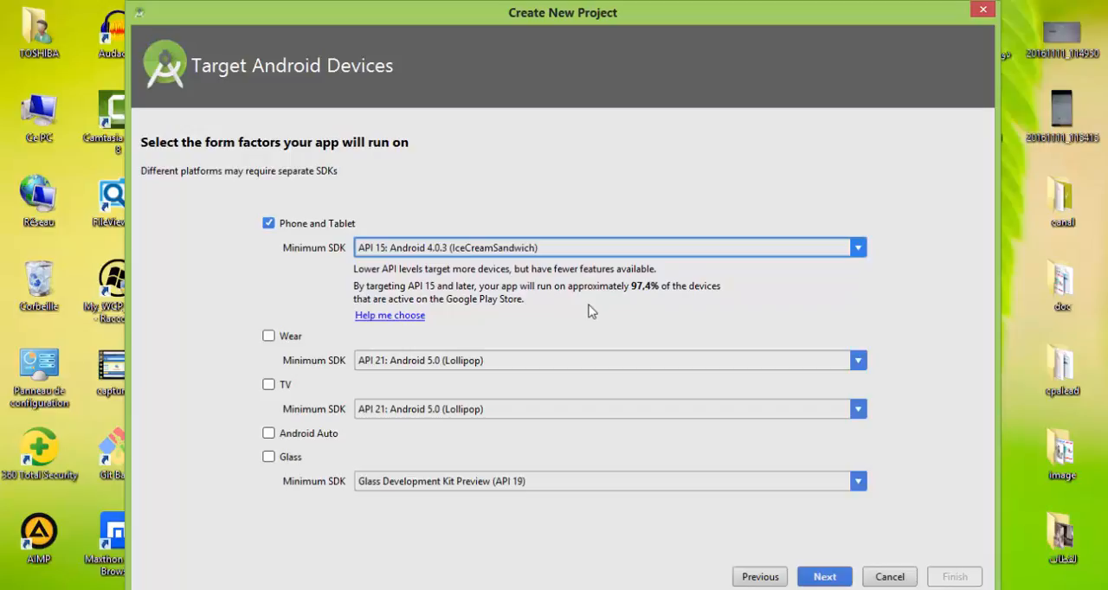
Try API 22: Android 5.1 (Lollipop) as the Phone and Tablet minimum SDK and return to API 15: Android 4.0.3 (IceCreamSandwich).
click(439, 250)
scroll(445, 339, down, 3)
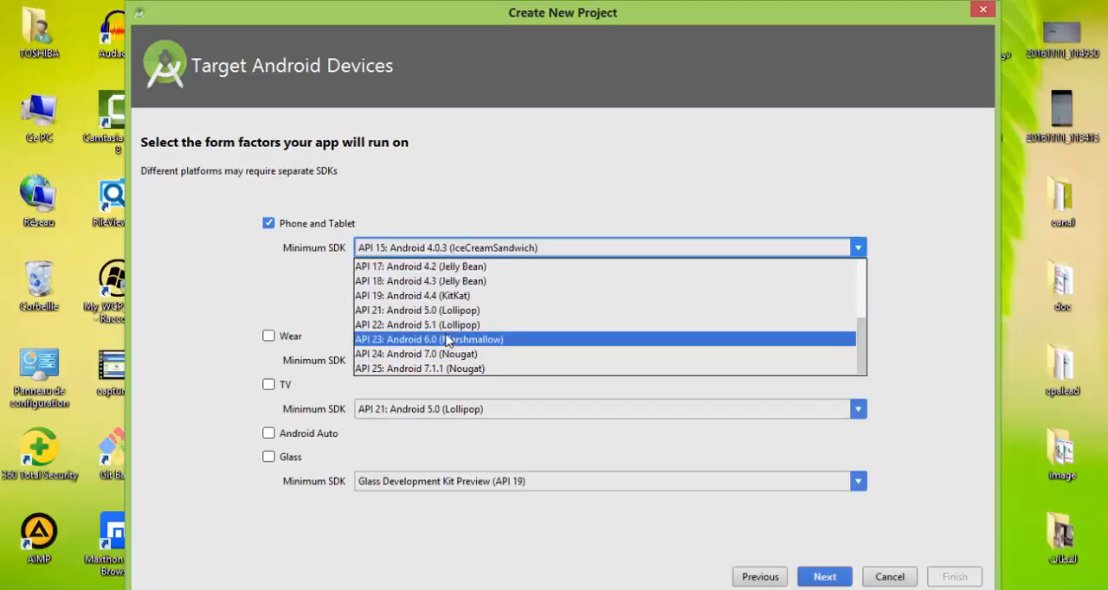
click(598, 180)
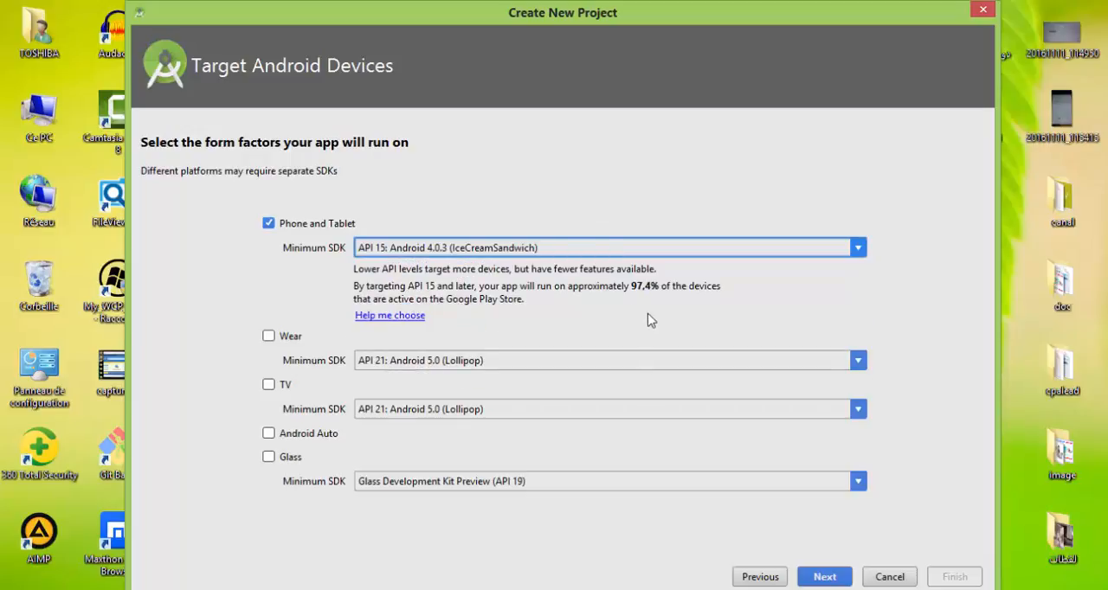
click(472, 249)
scroll(472, 298, down, 1)
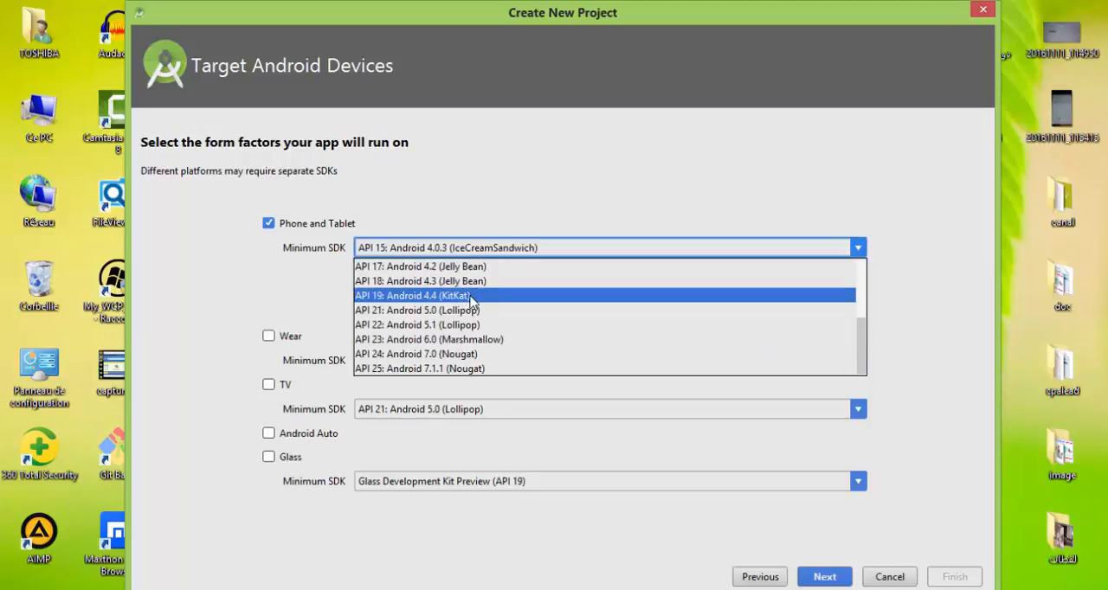
click(425, 329)
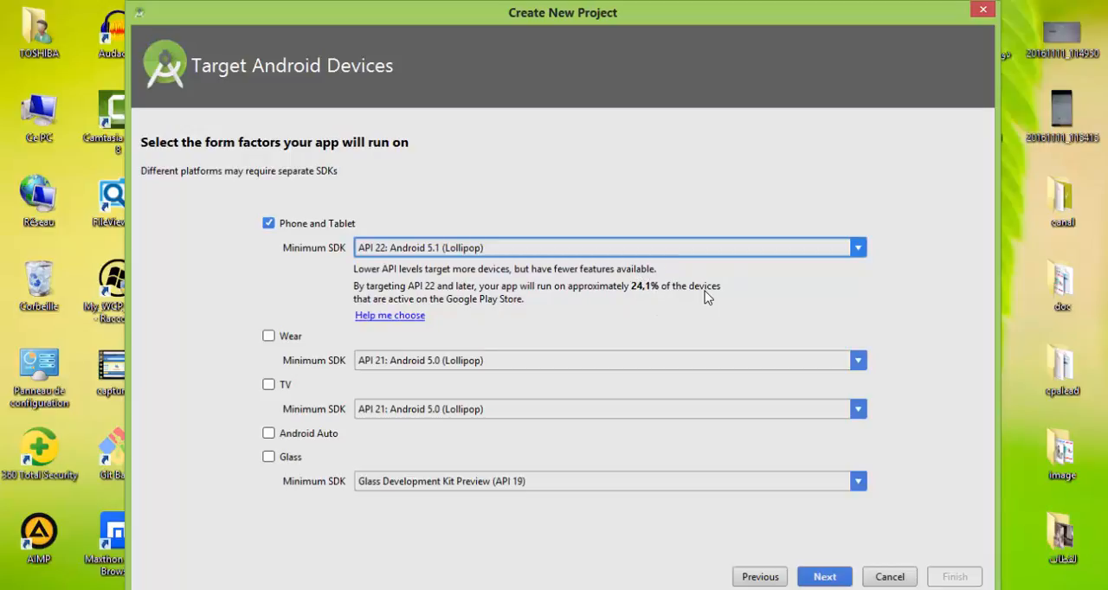
click(419, 249)
scroll(432, 294, up, 3)
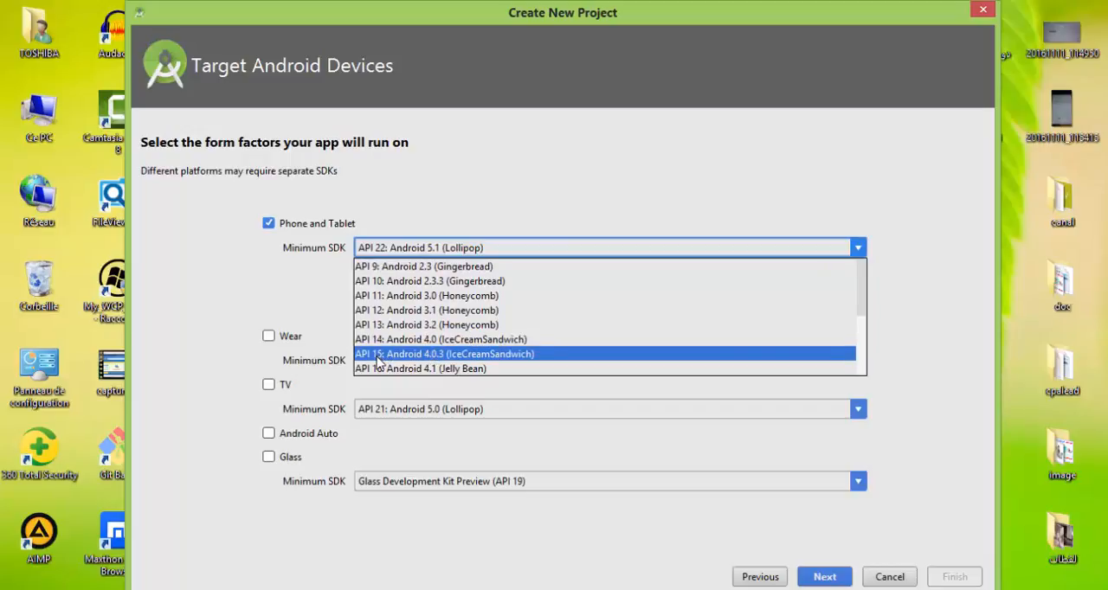
click(429, 361)
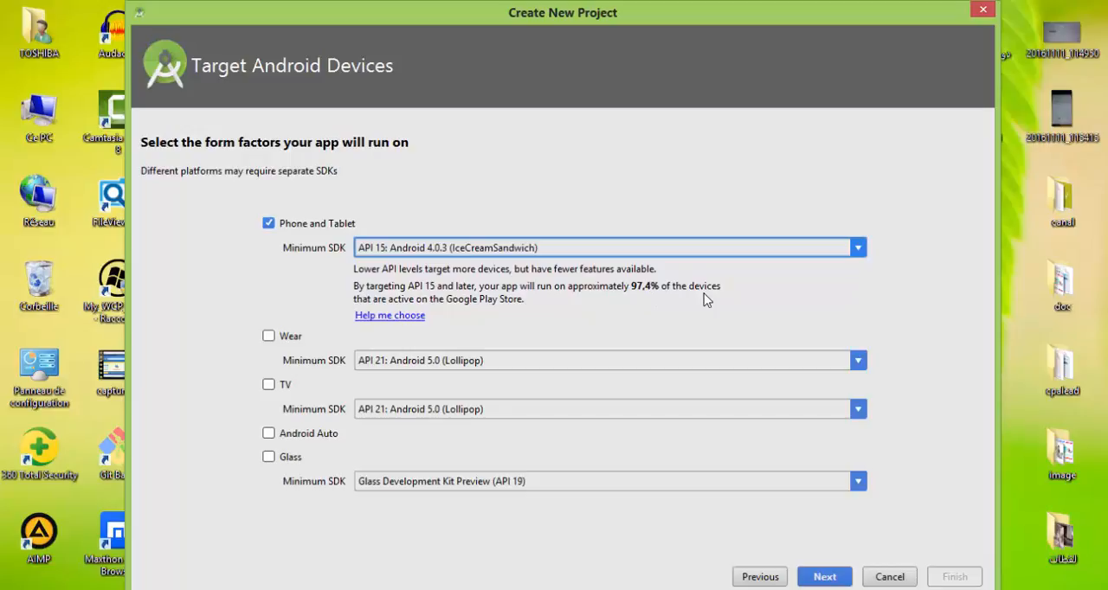
Compare the device coverage of API 9, API 14 and API 22 as the Phone and Tablet minimum SDK.
click(447, 249)
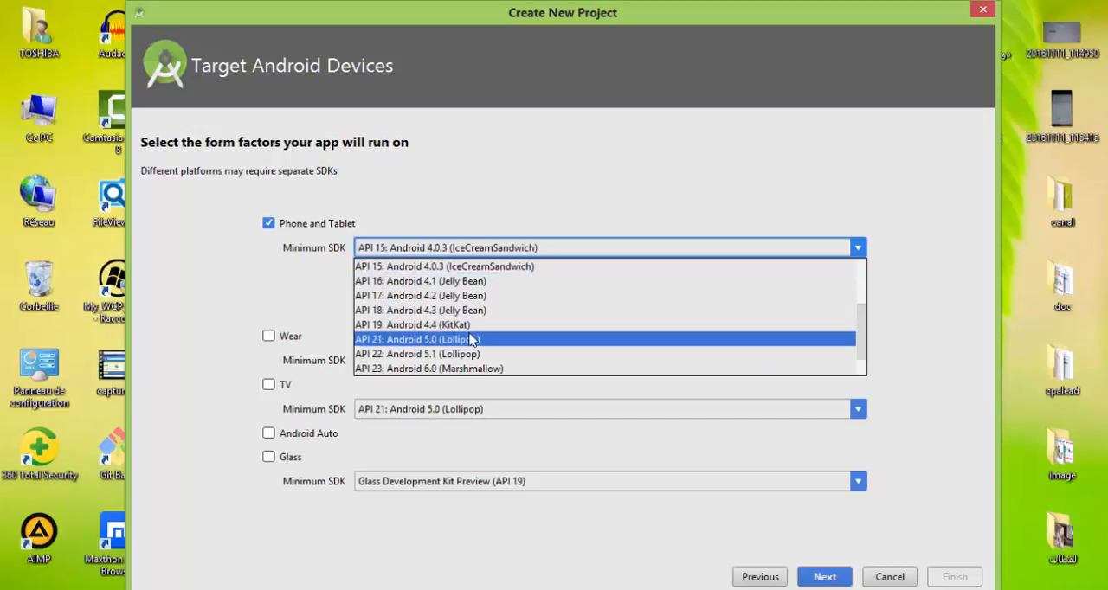
scroll(470, 340, up, 2)
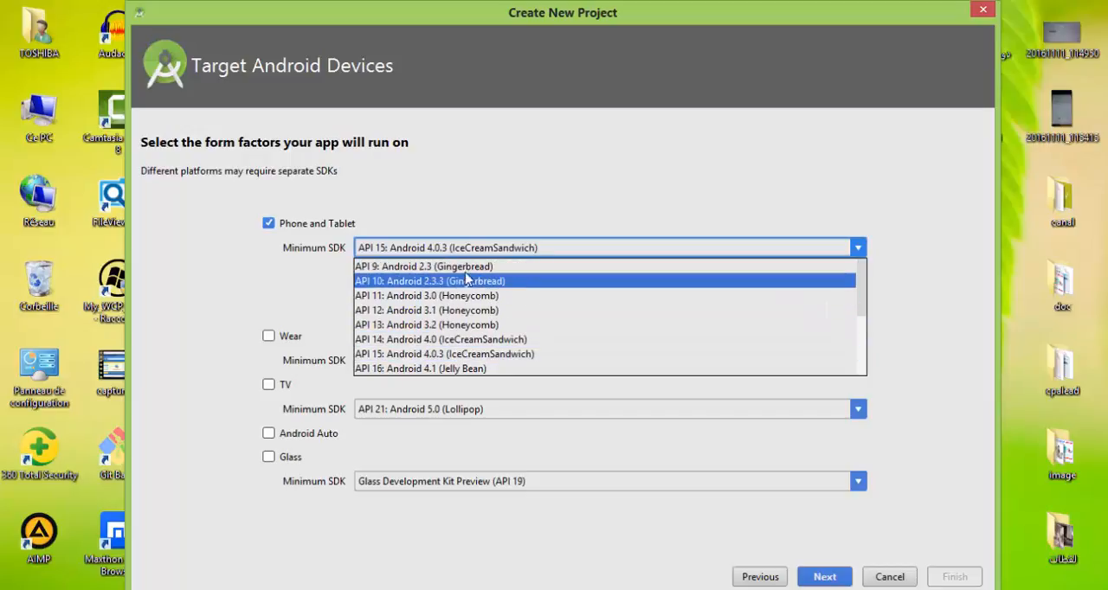
click(460, 273)
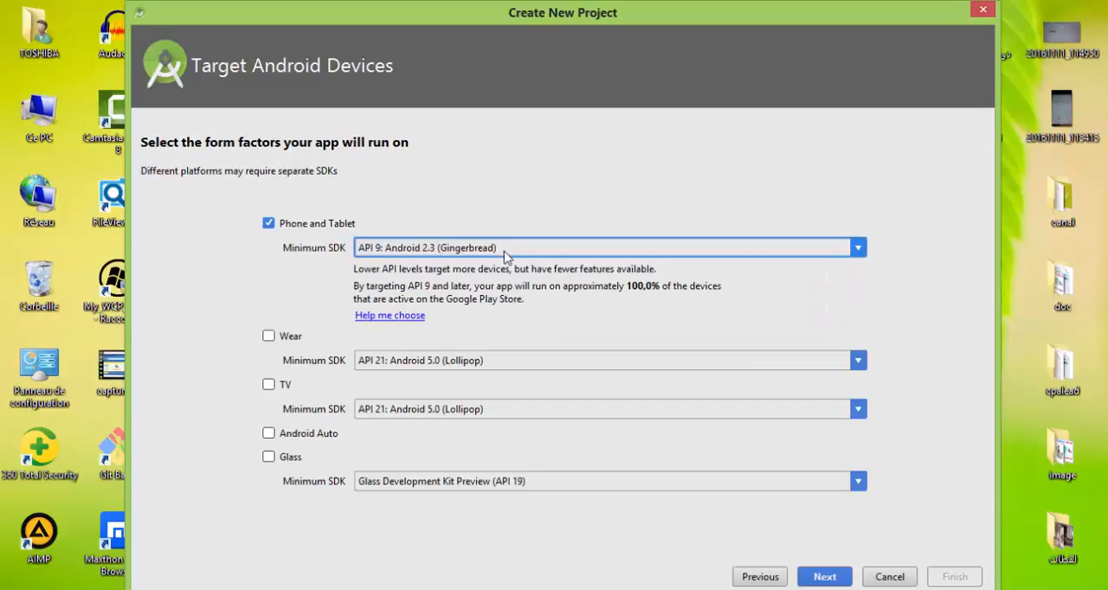
click(502, 253)
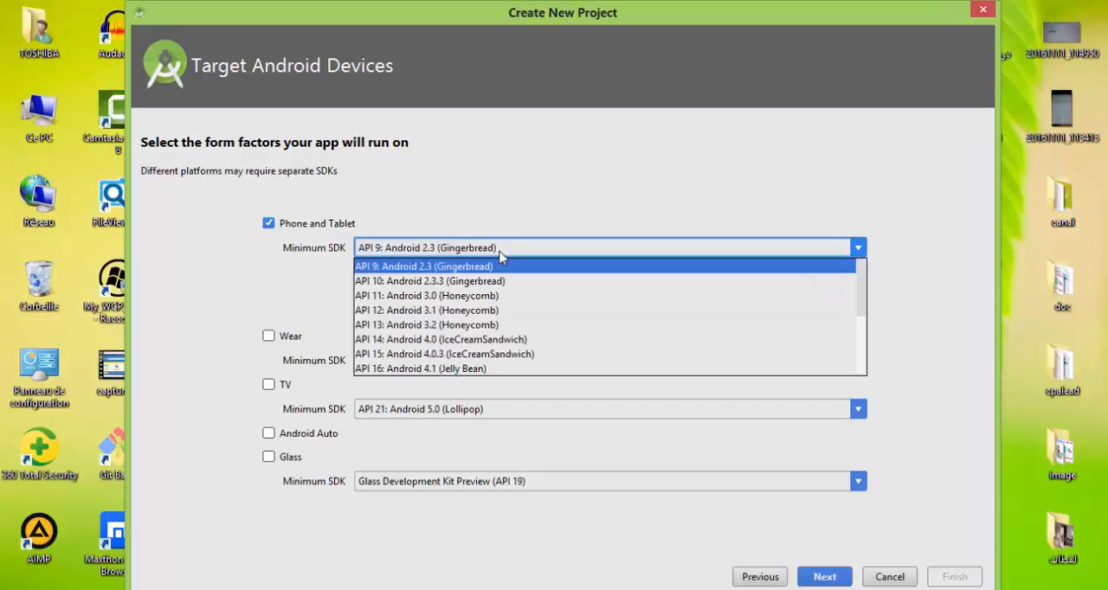
click(406, 340)
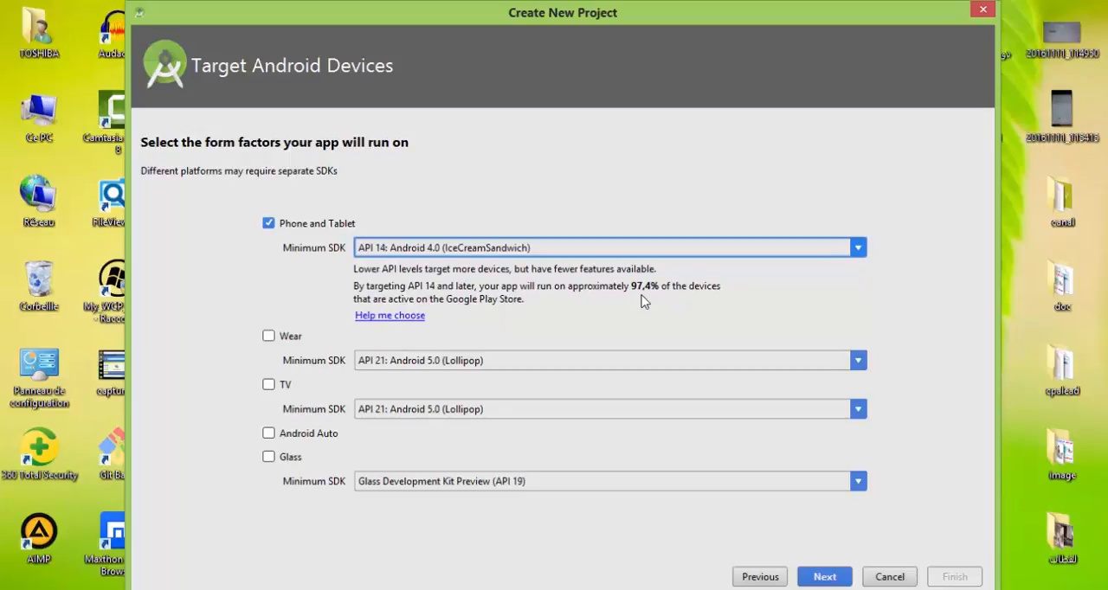
click(497, 252)
scroll(498, 286, down, 3)
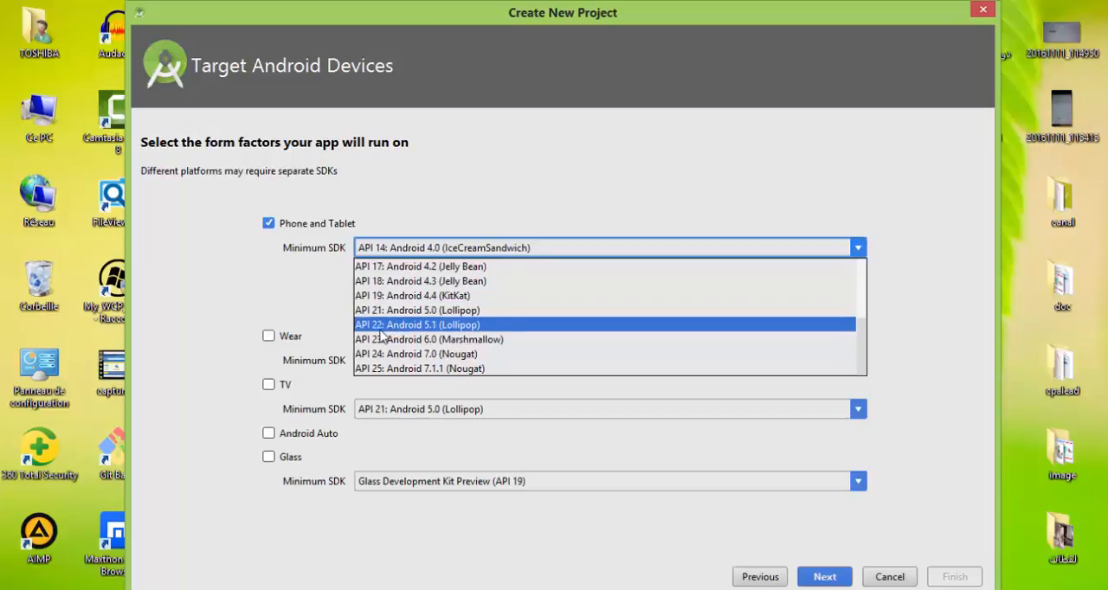
click(458, 327)
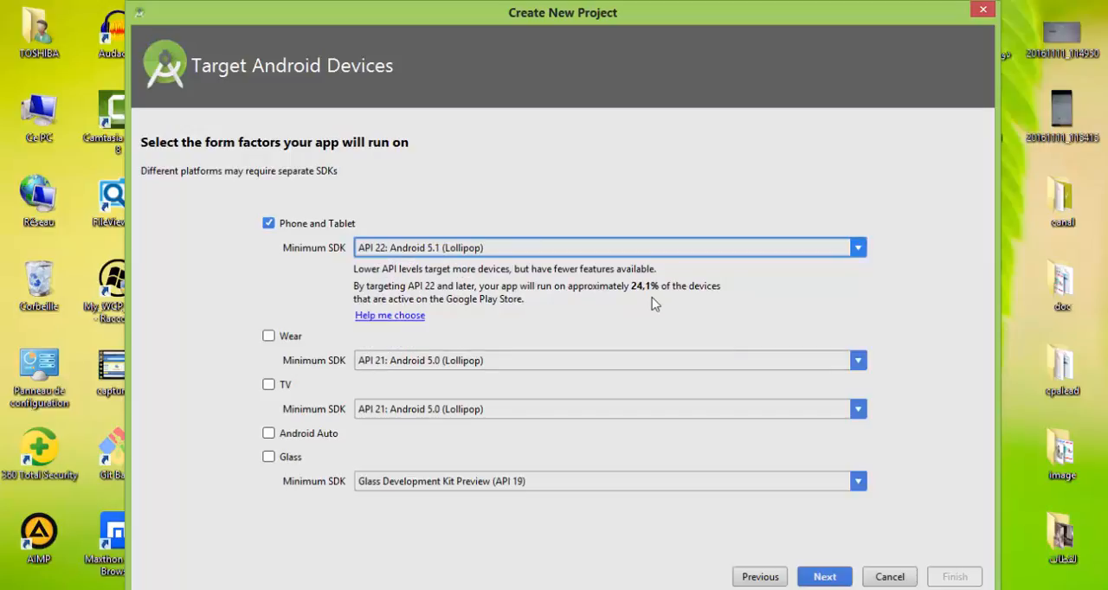
Set the Phone and Tablet minimum SDK to API 15: Android 4.0.3 (IceCreamSandwich) and continue to the activity selection.
click(516, 254)
scroll(478, 306, up, 1)
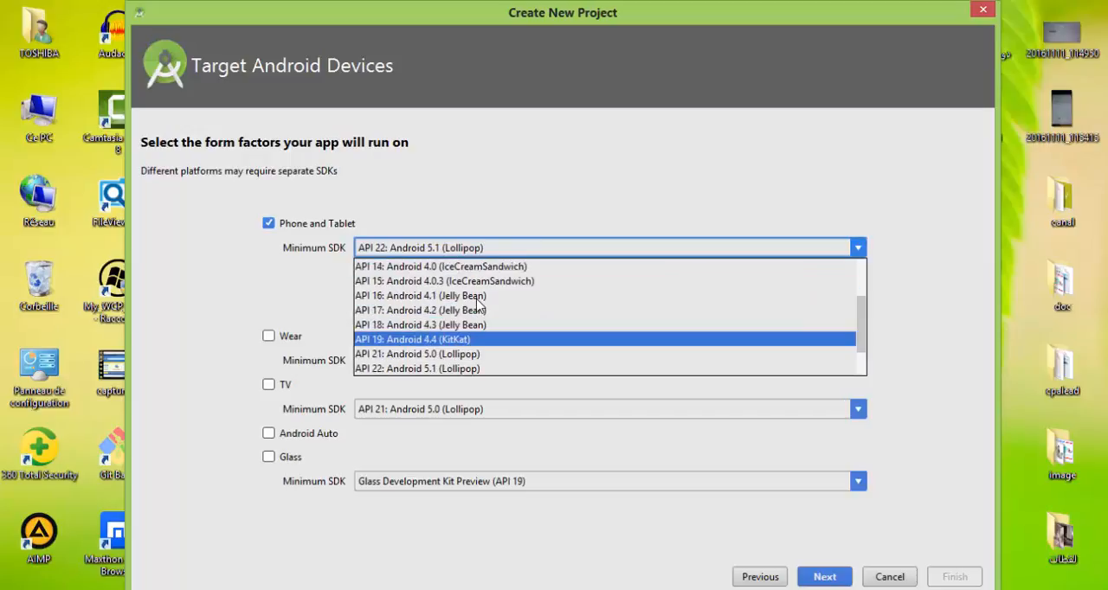
click(426, 289)
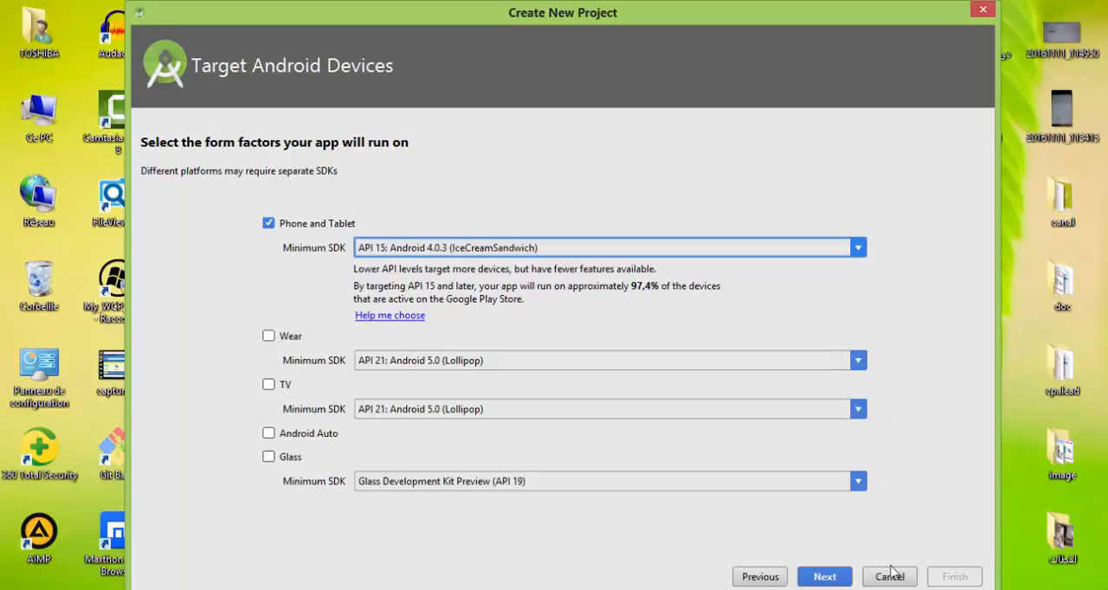
click(824, 576)
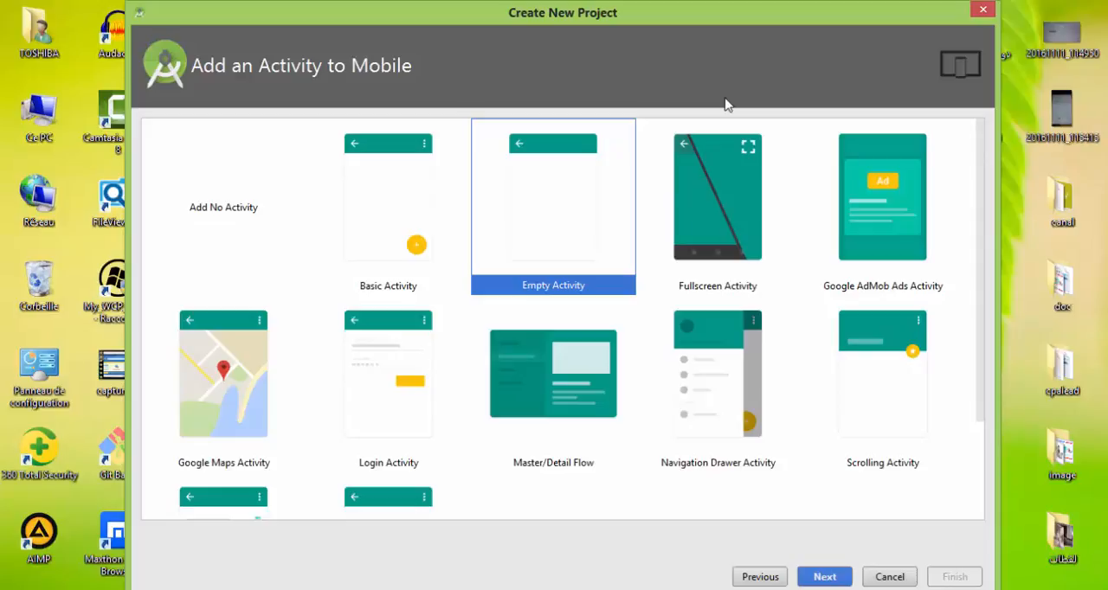
Examine the example app running in the Genymotion emulator and return to the Android Studio project wizard.
click(498, 589)
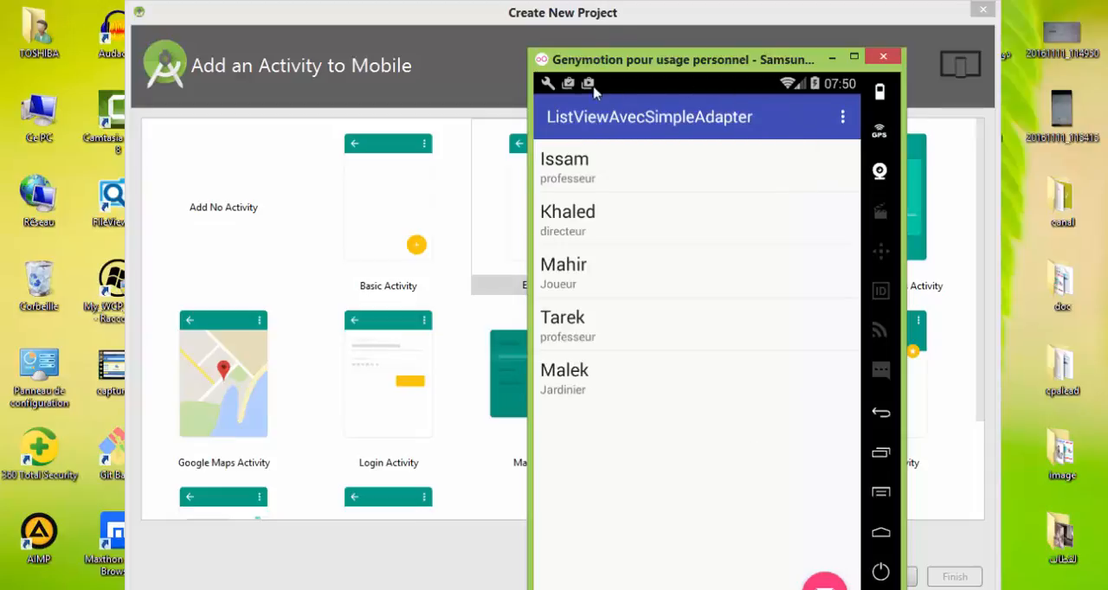
click(481, 62)
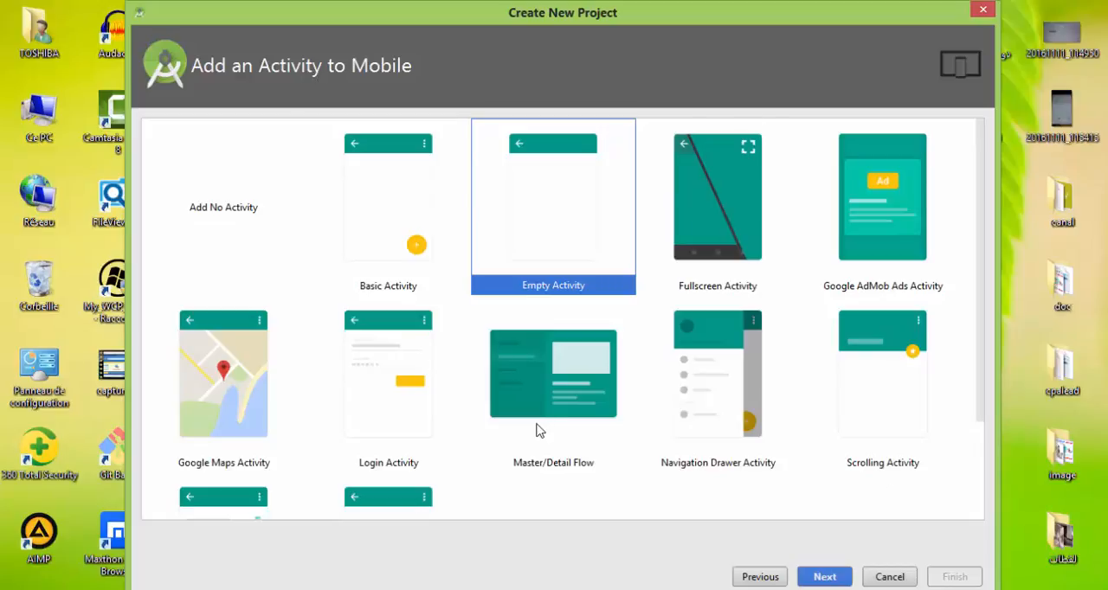
Go through the Add No Activity, Fullscreen, Google AdMob Ads, Google Maps and Login templates and select Empty Activity.
click(227, 226)
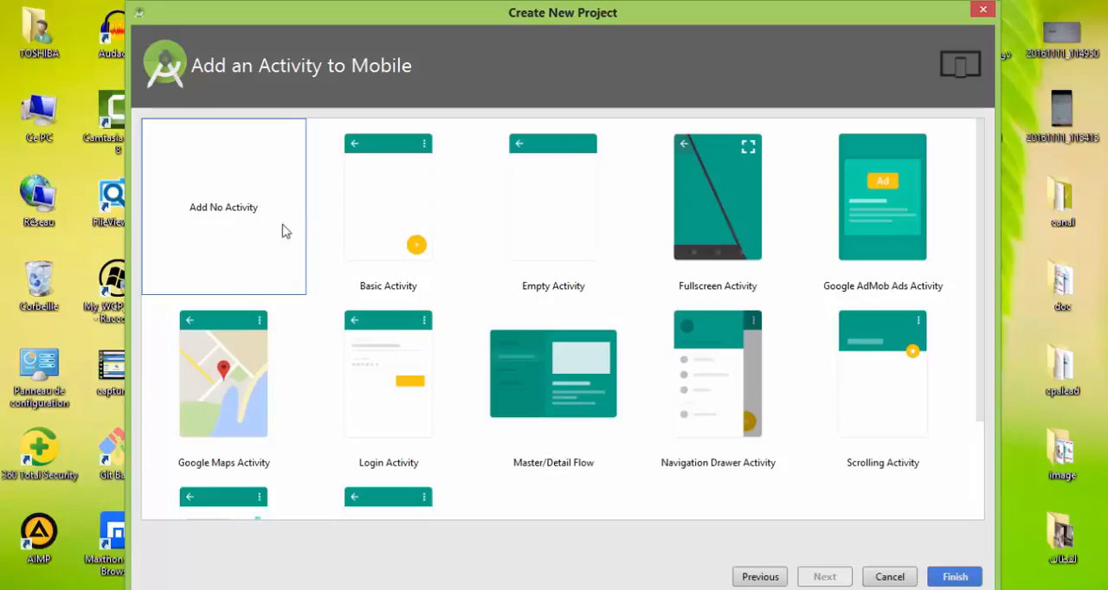
click(554, 230)
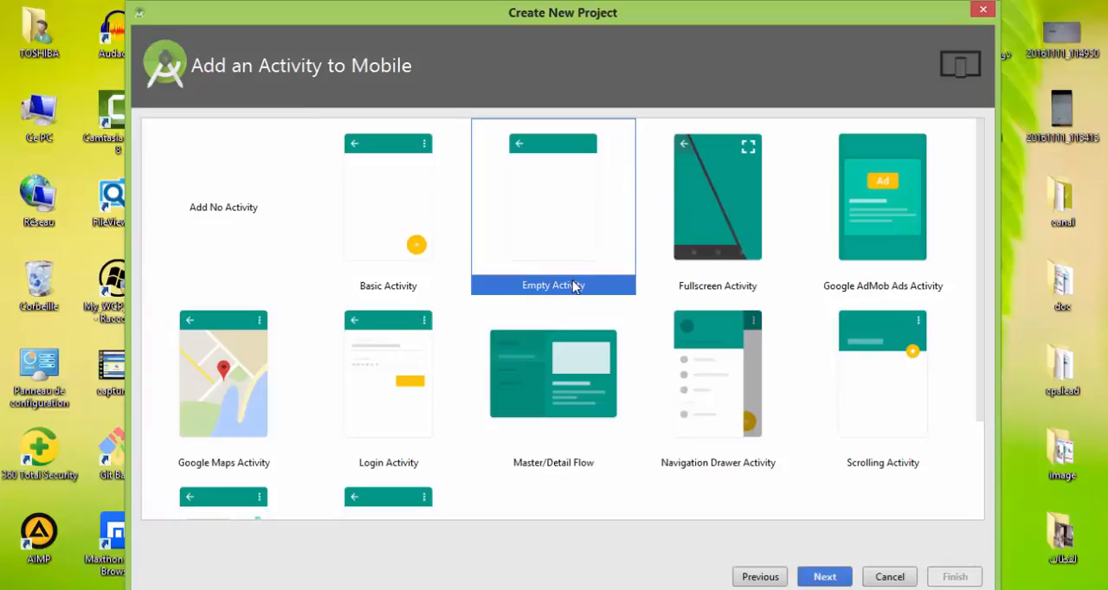
click(720, 250)
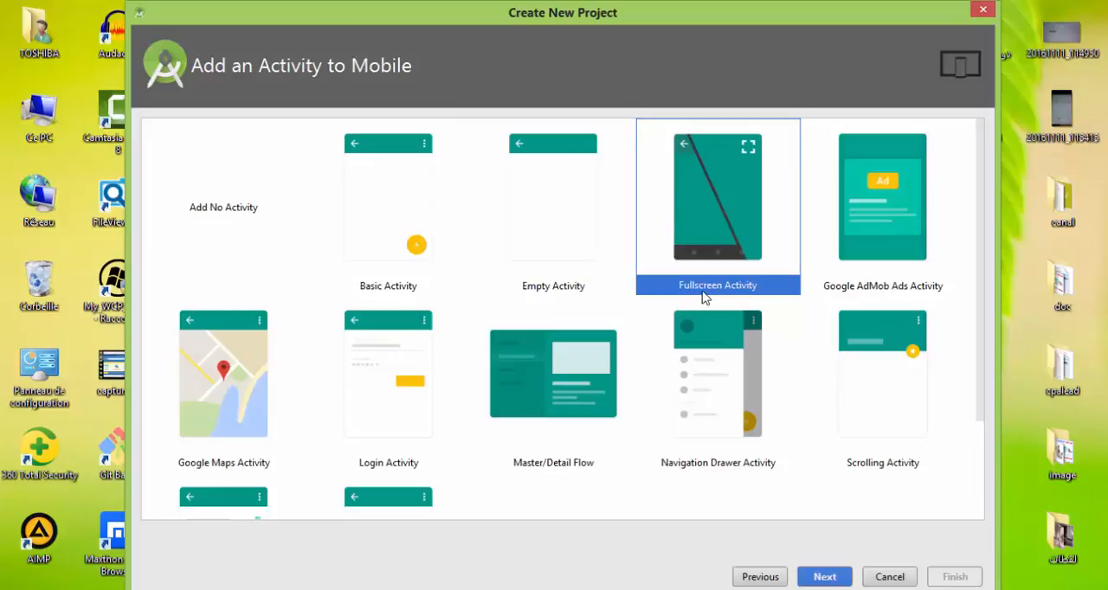
click(915, 240)
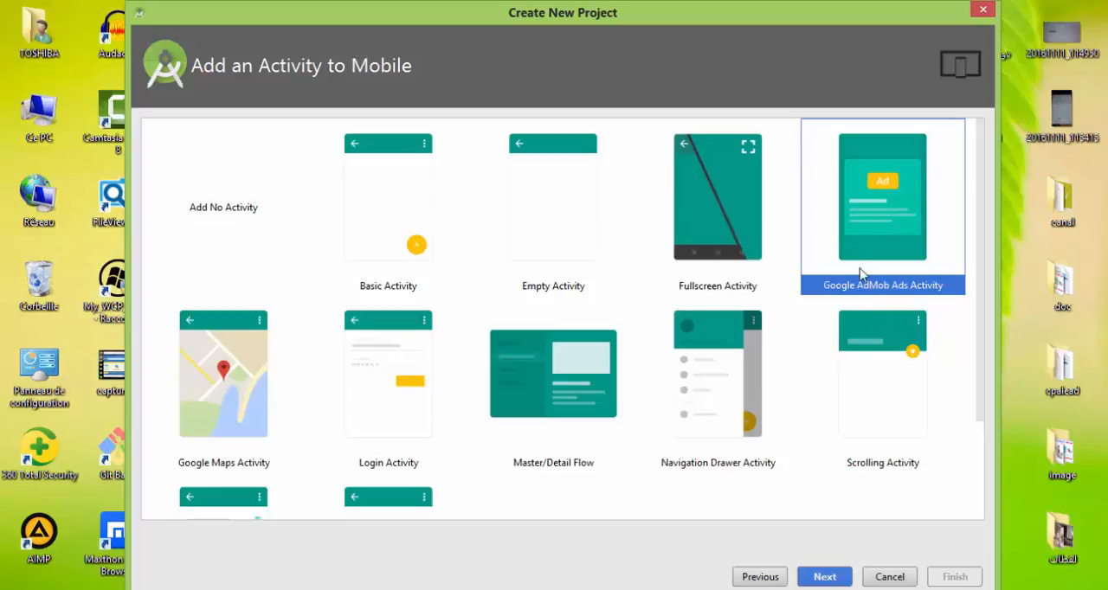
click(242, 417)
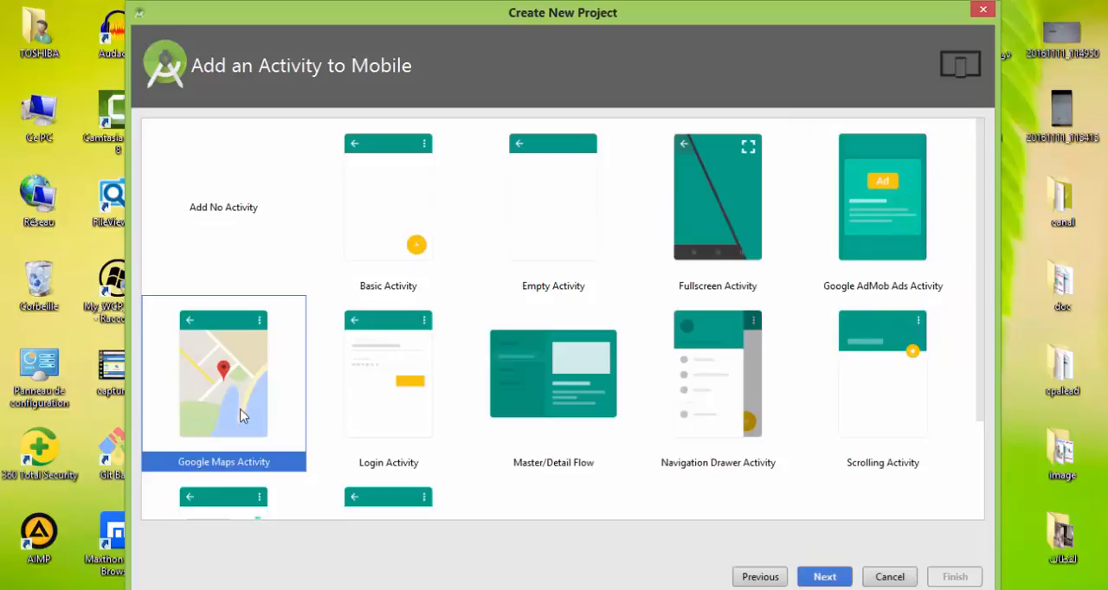
click(386, 412)
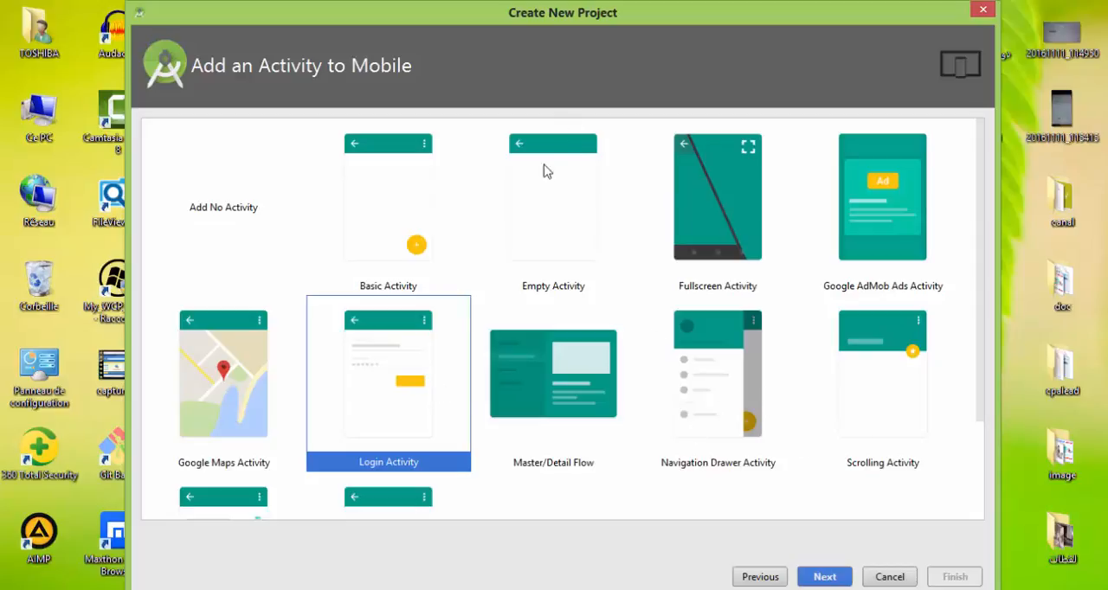
click(559, 230)
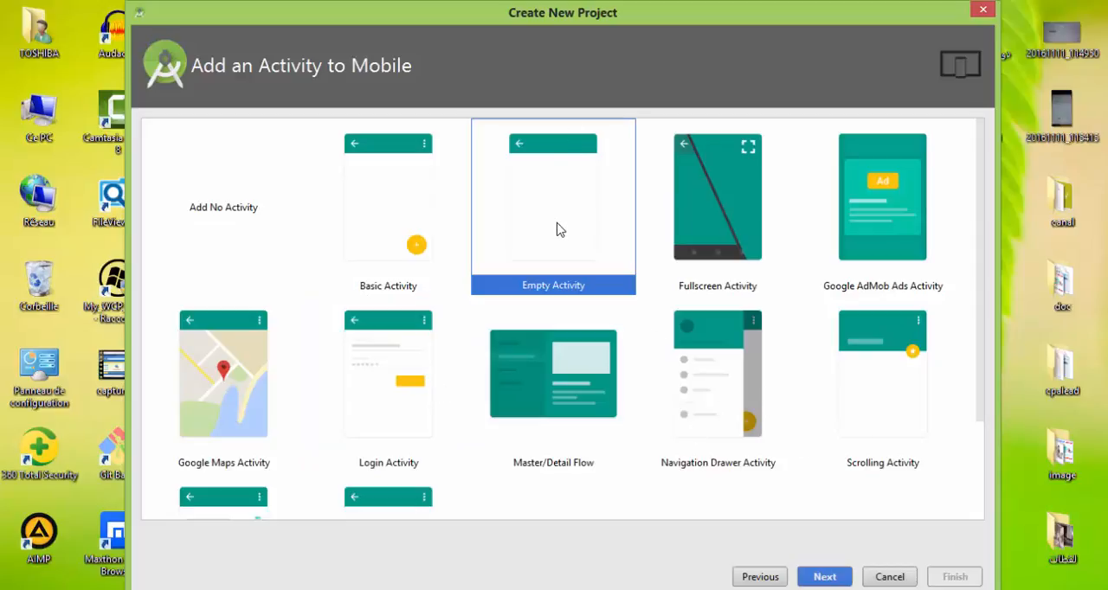
Continue with the Empty Activity template to its customization page and name the activity FirstActivity.
click(829, 580)
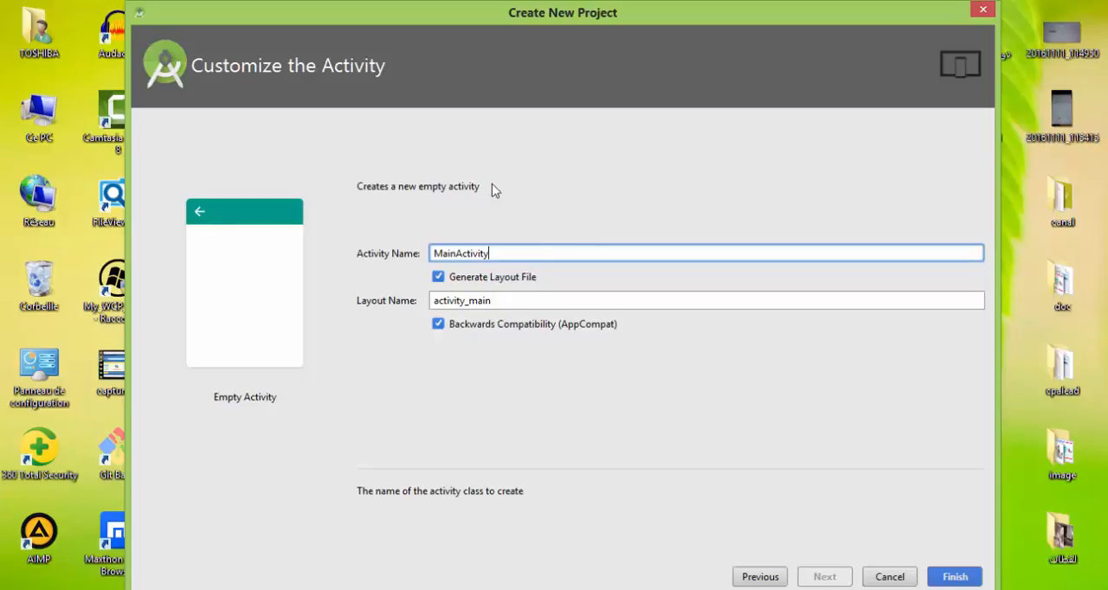
double_click(477, 251)
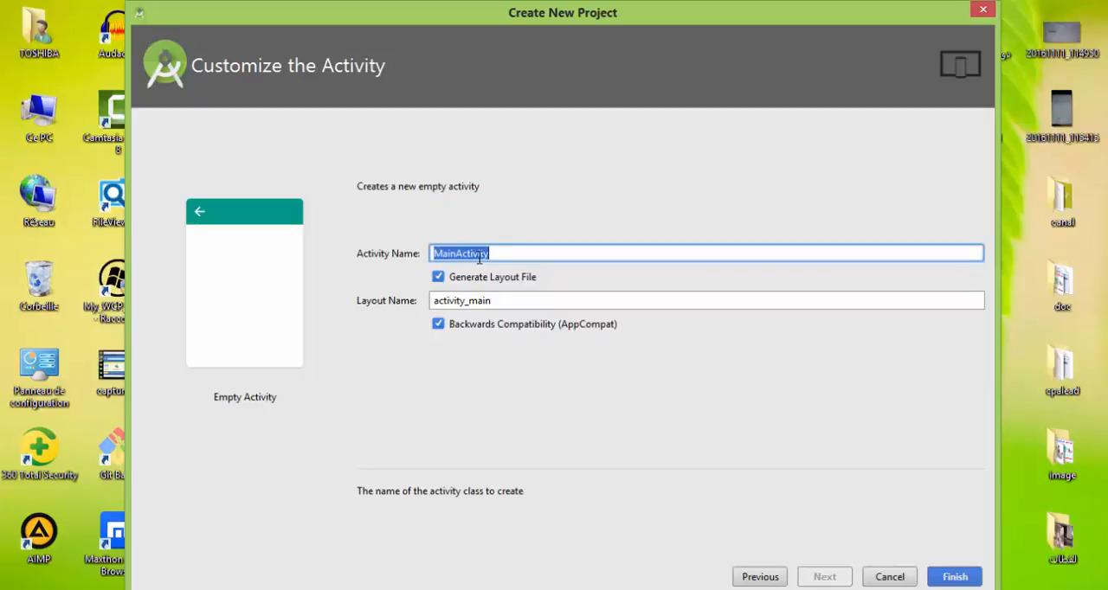
click(479, 253)
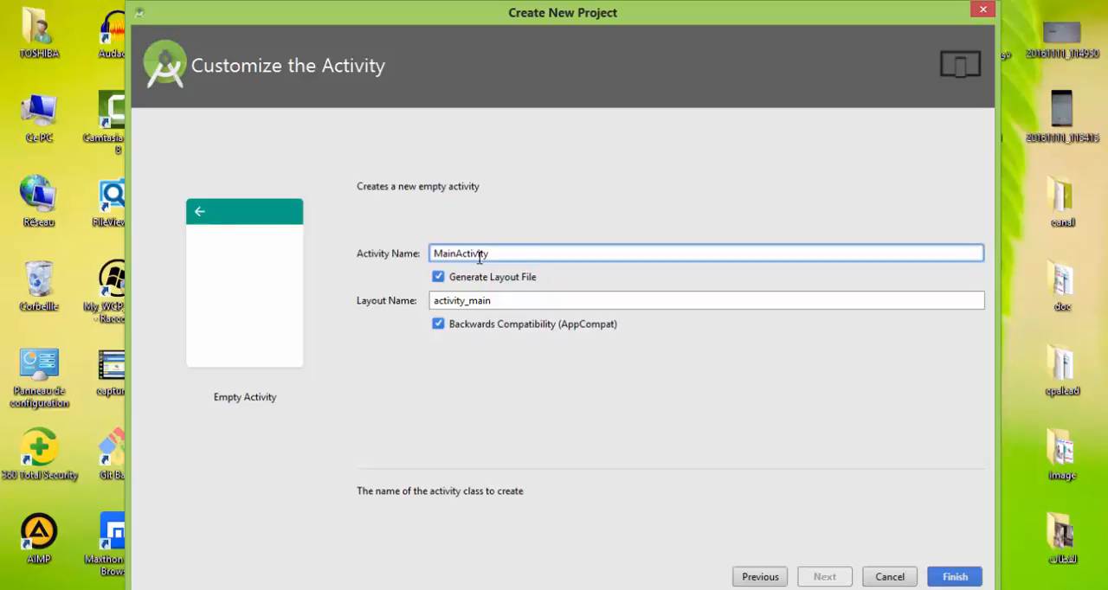
drag(494, 255, 439, 253)
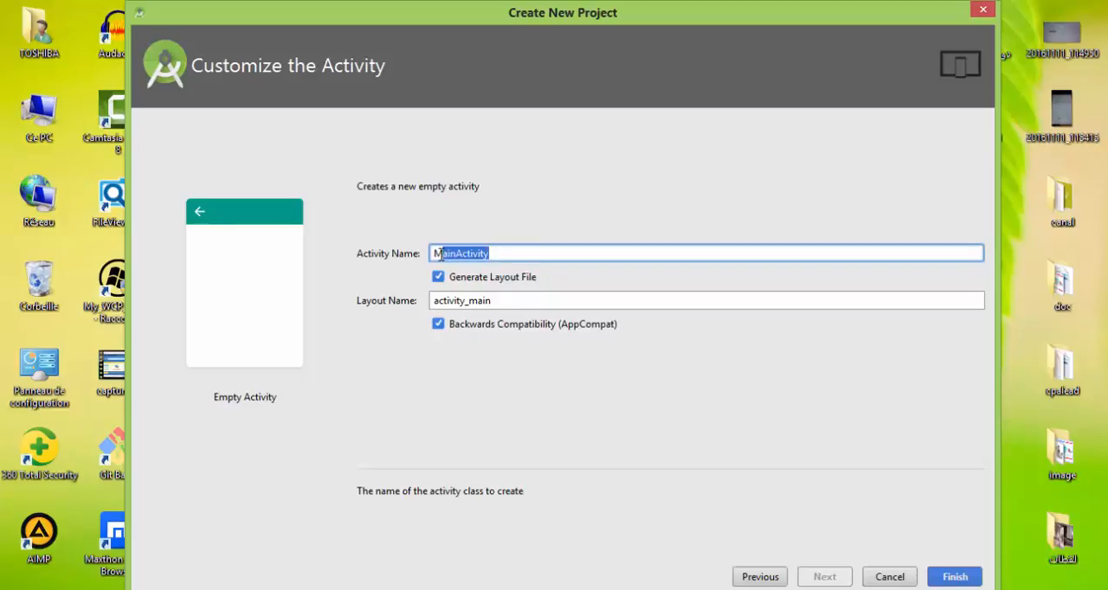
click(457, 254)
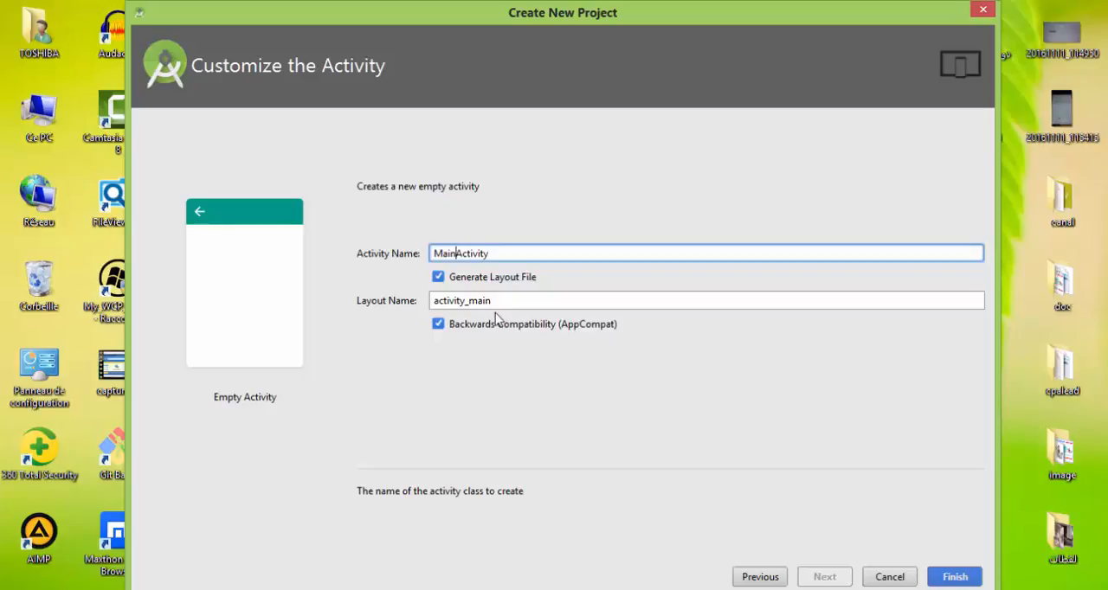
key(BackSpace)
key(BackSpace)
key(BackSpace)
key(BackSpace)
text(D)
key(BackSpace)
text(First)
Switch layout file generation off for the activity and back on.
click(438, 278)
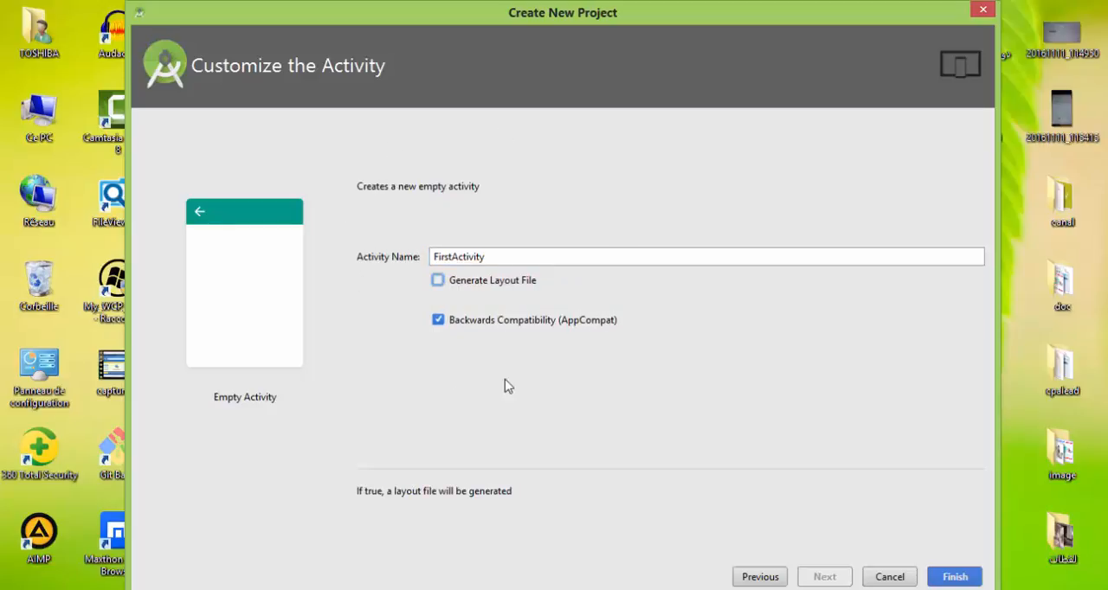
key(shift+Tab)
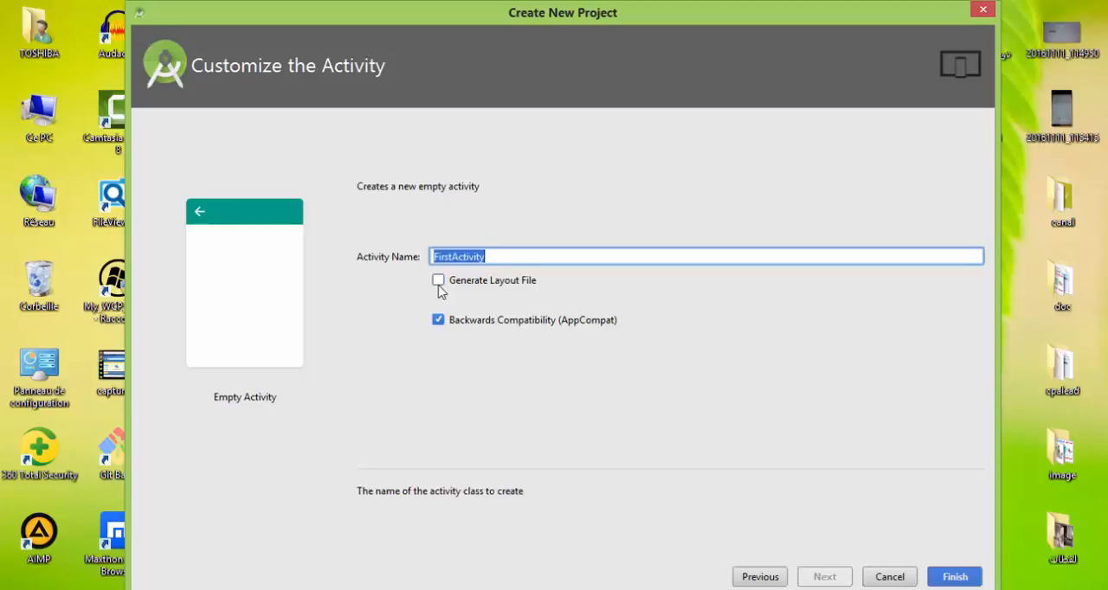
click(438, 282)
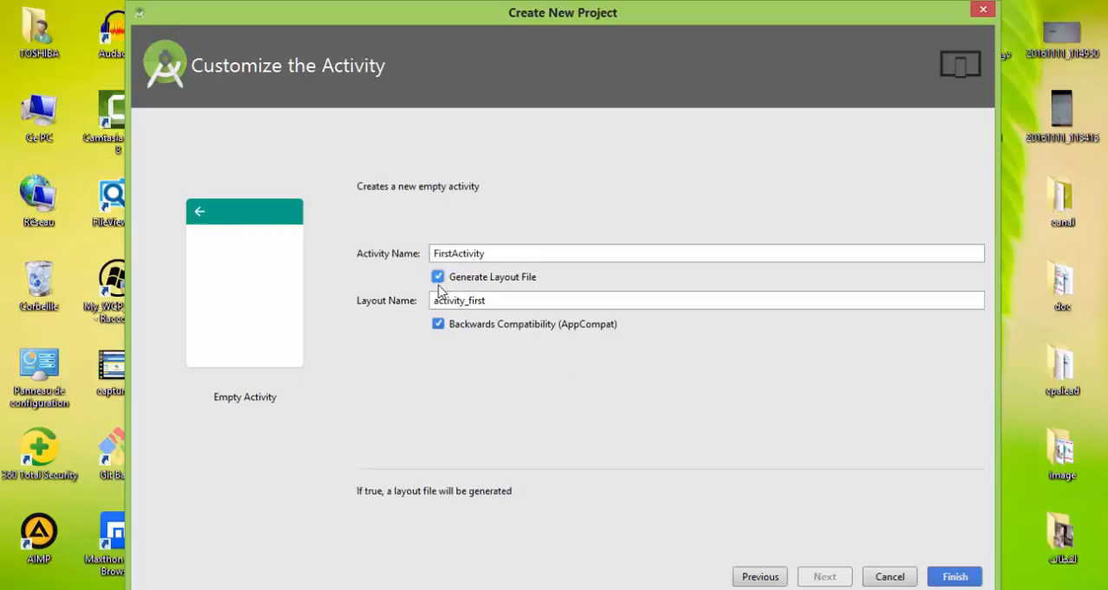
Compare the activity name with the layout name and finish the wizard to create the FirstApp project.
click(458, 253)
click(460, 300)
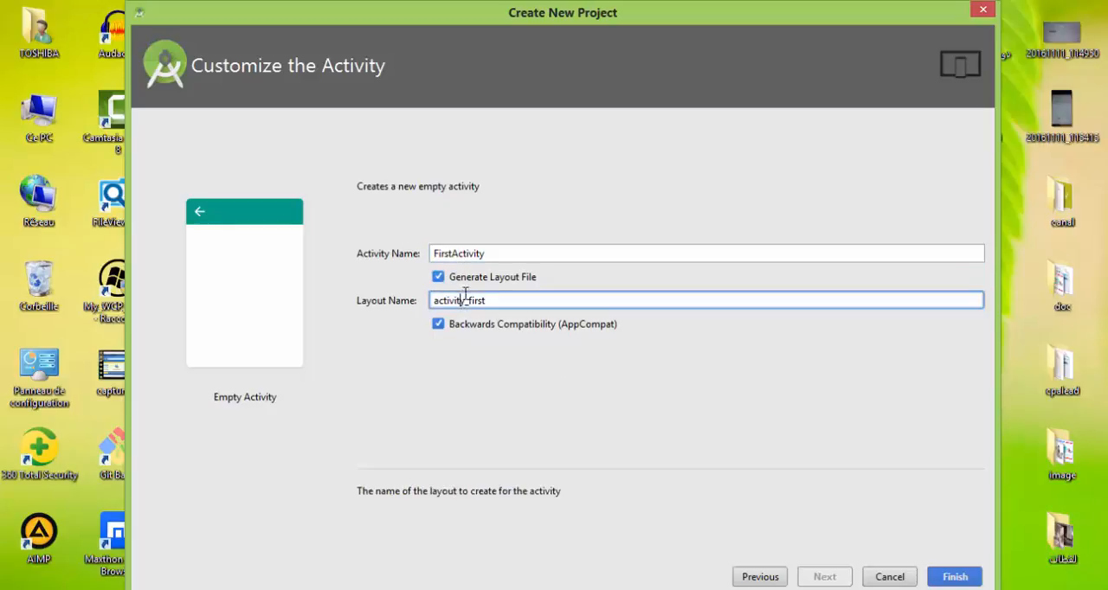
double_click(470, 255)
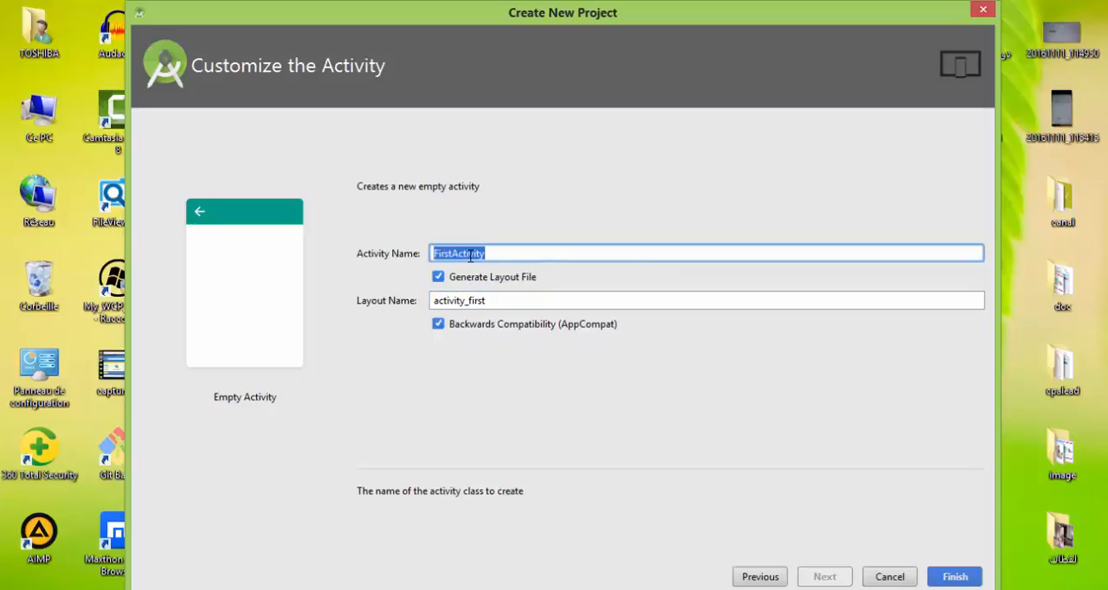
click(491, 253)
click(452, 302)
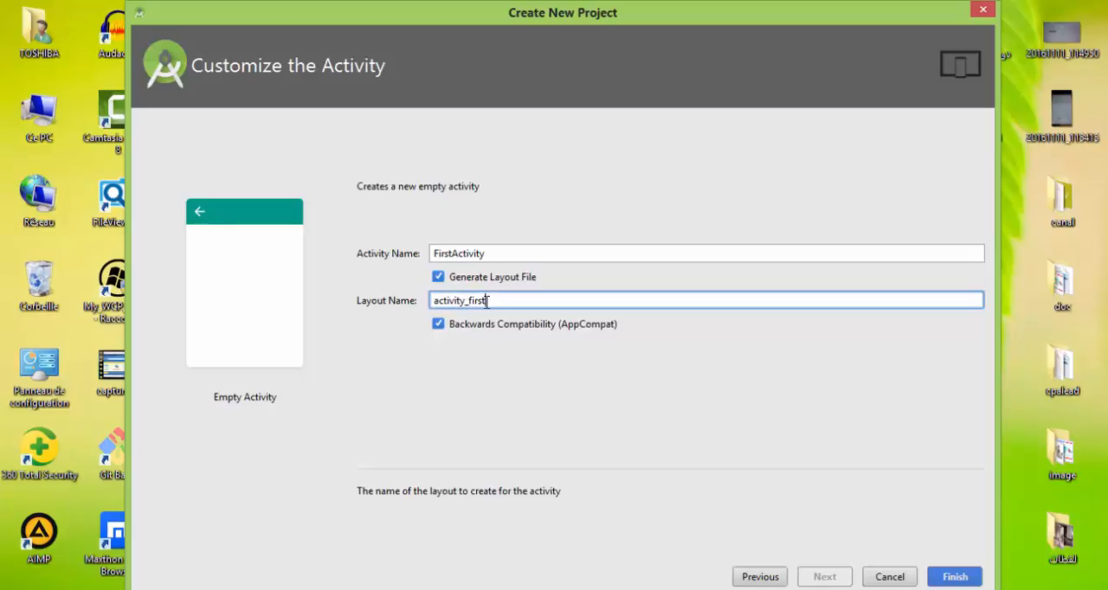
click(476, 253)
click(470, 301)
click(472, 253)
click(475, 302)
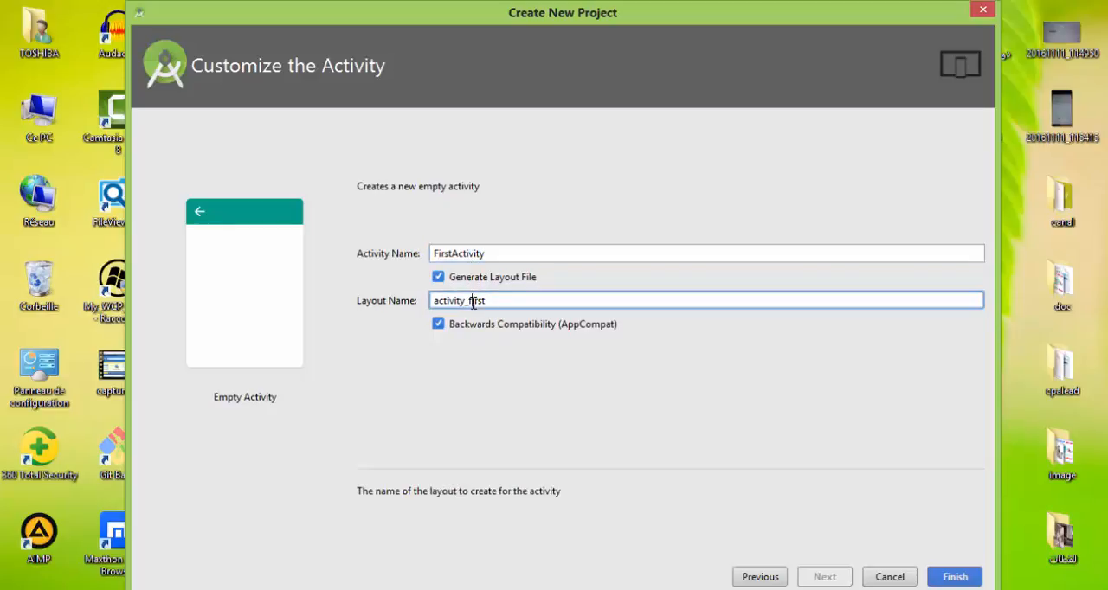
click(954, 577)
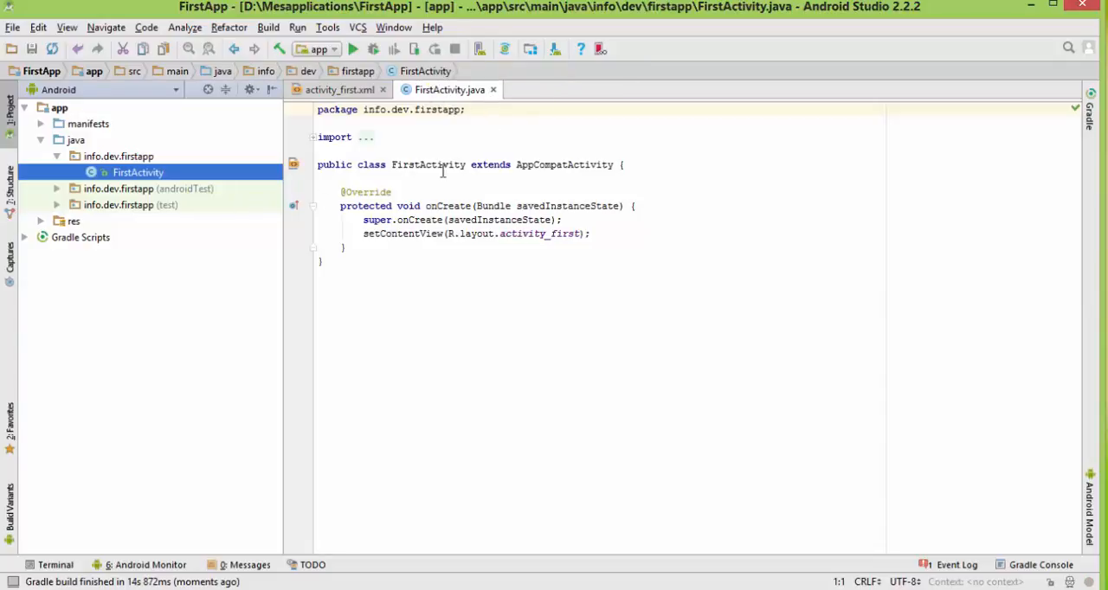
Close FirstActivity.java, examine activity_first.xml in its Design and Text views, and close that layout file too.
click(493, 90)
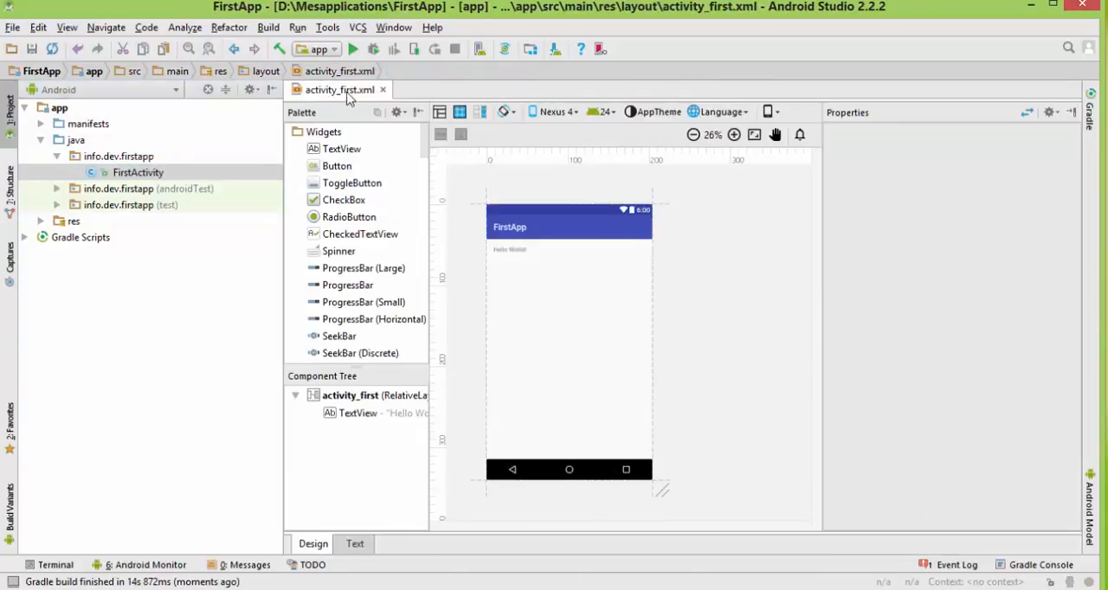
click(355, 545)
click(313, 546)
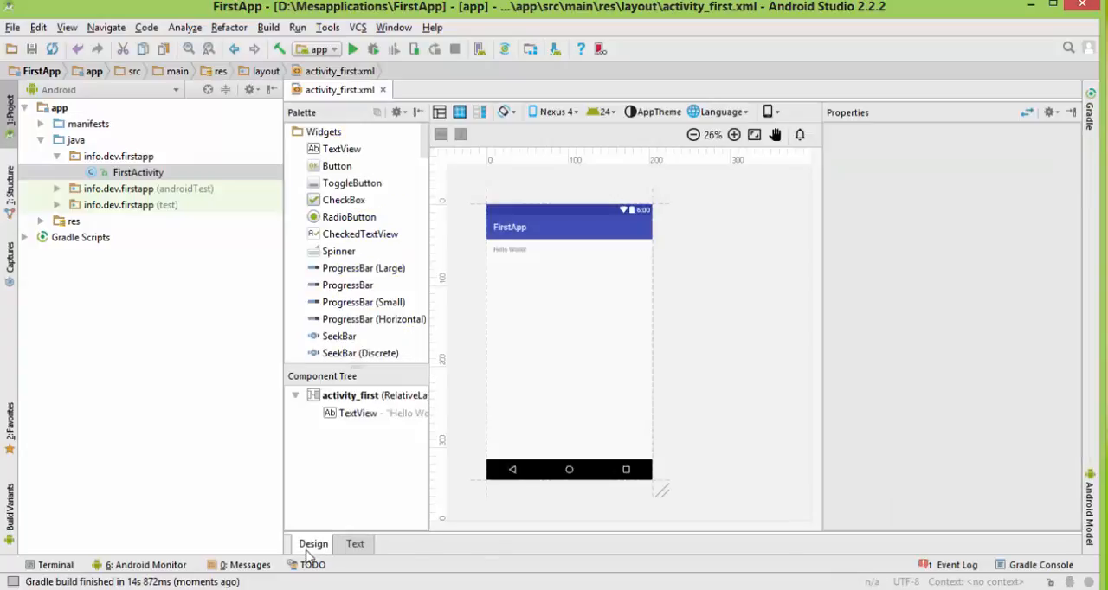
click(355, 545)
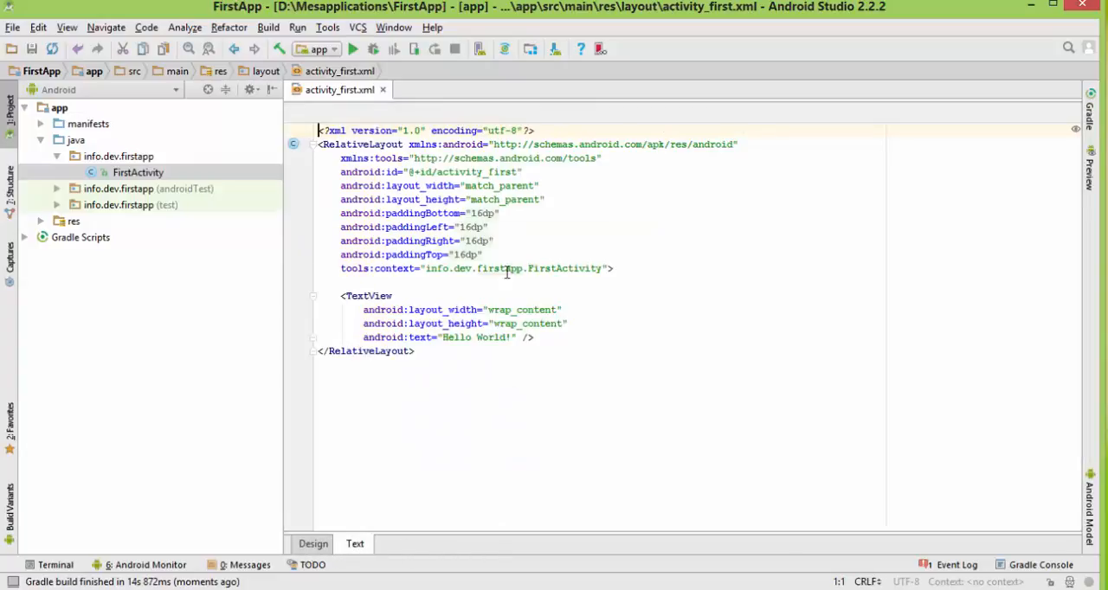
click(383, 90)
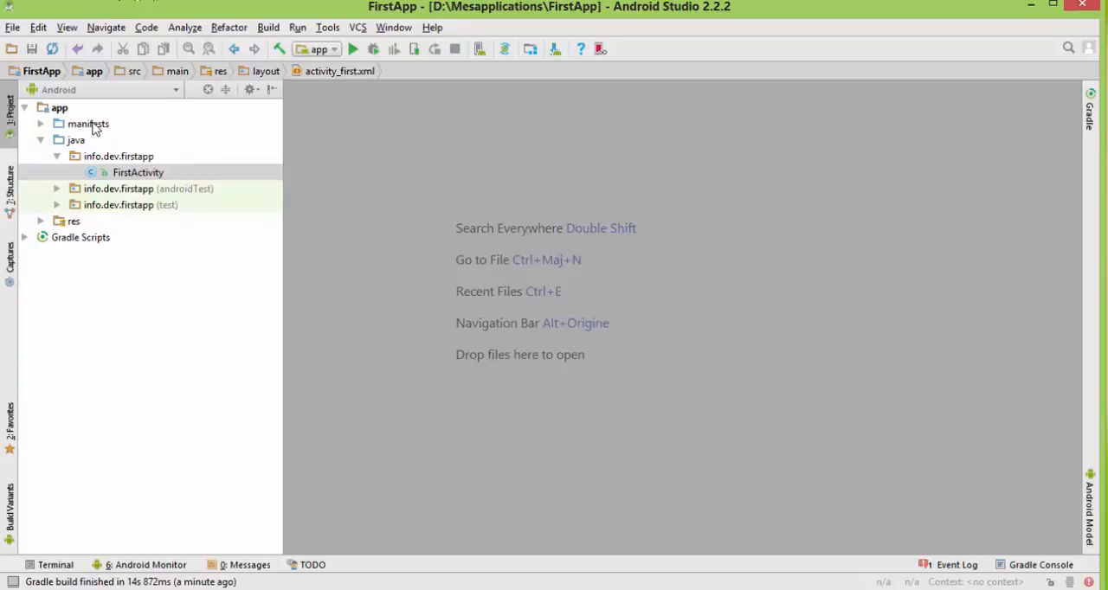
Collapse the app module in the project tree, then hide the project structure view and show it again.
click(24, 109)
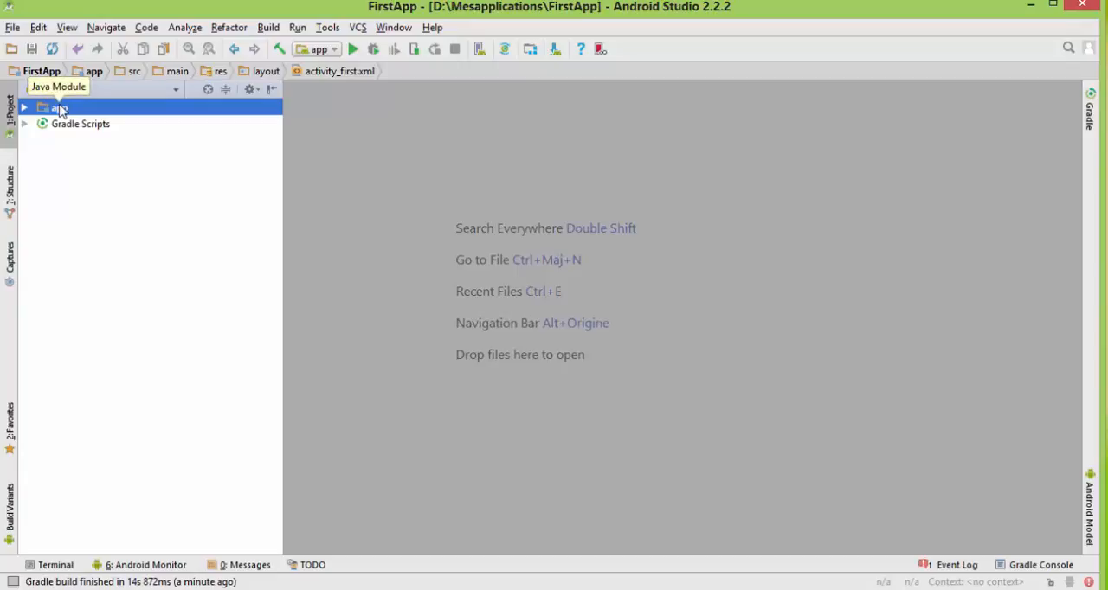
click(11, 131)
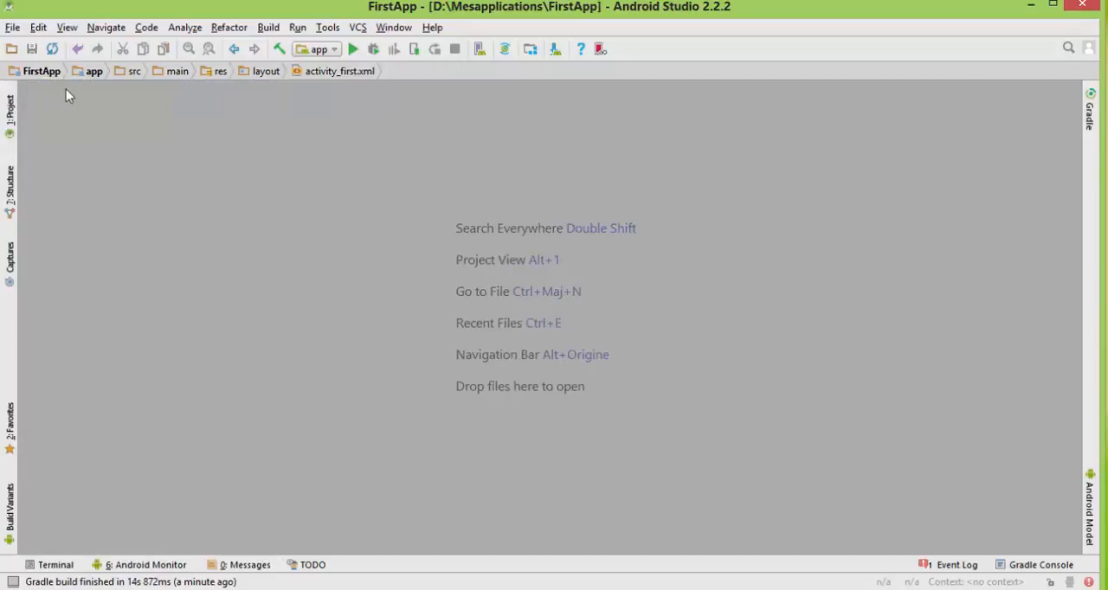
click(10, 119)
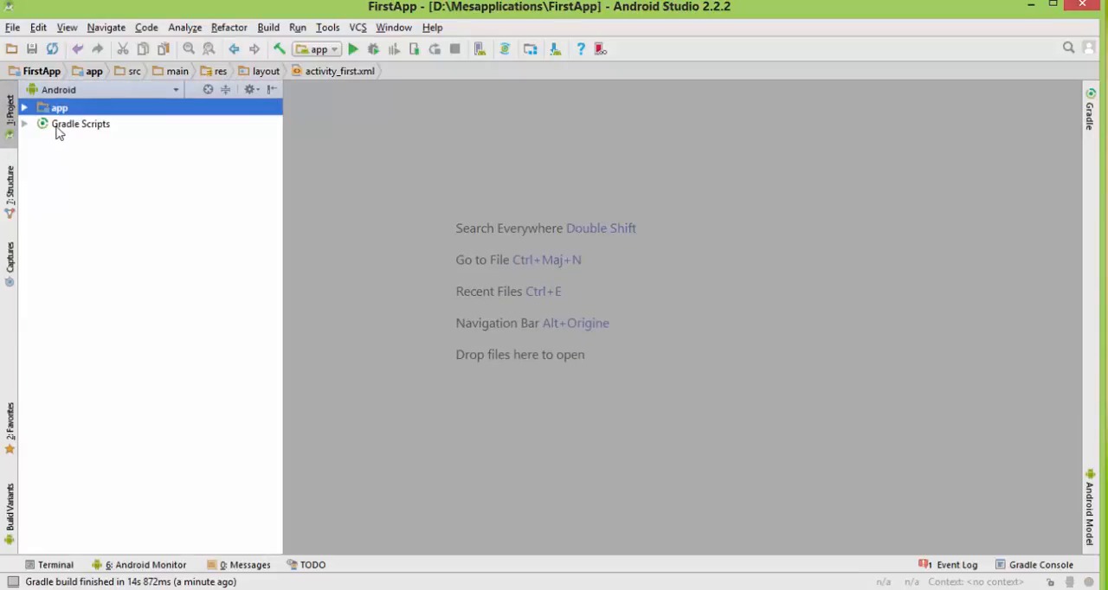